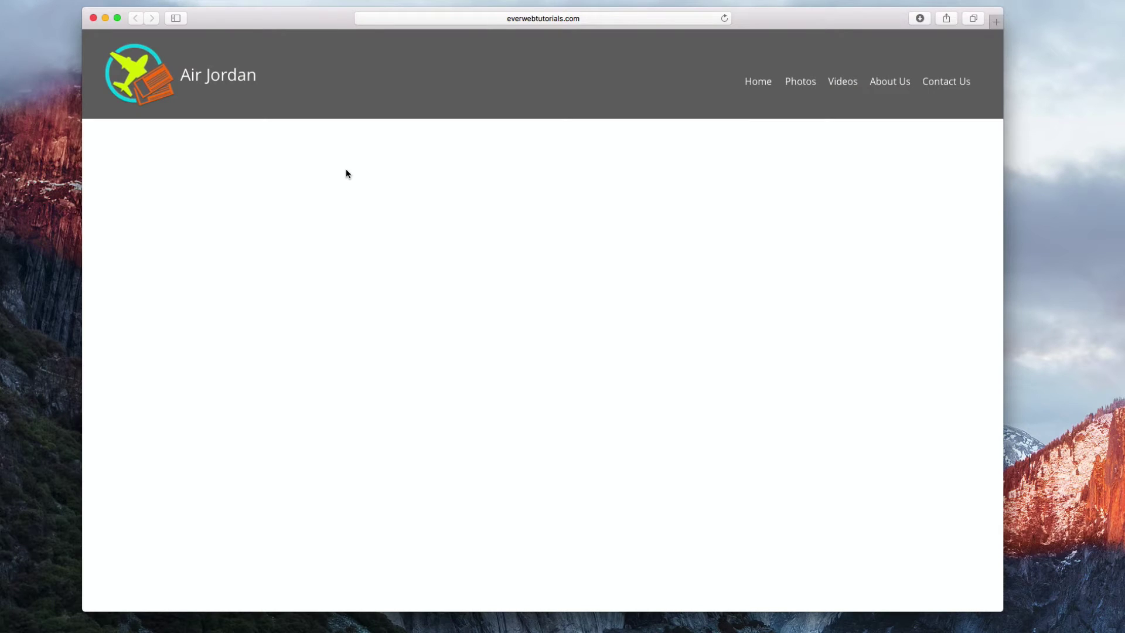
pyautogui.scroll(-5, 347, 174)
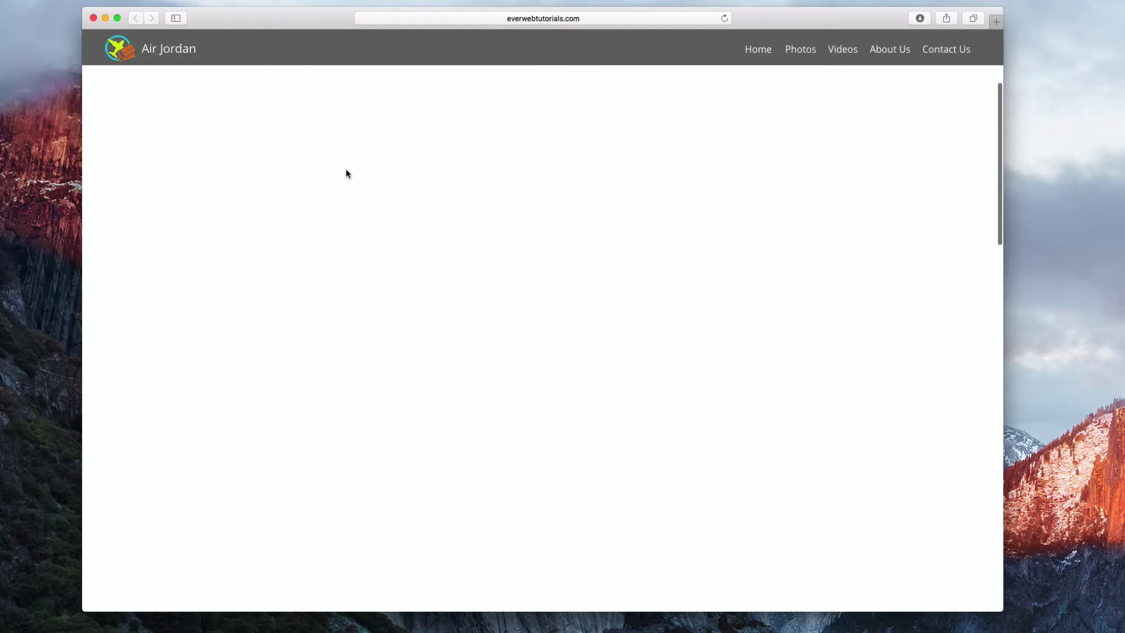
pyautogui.scroll(5, 346, 174)
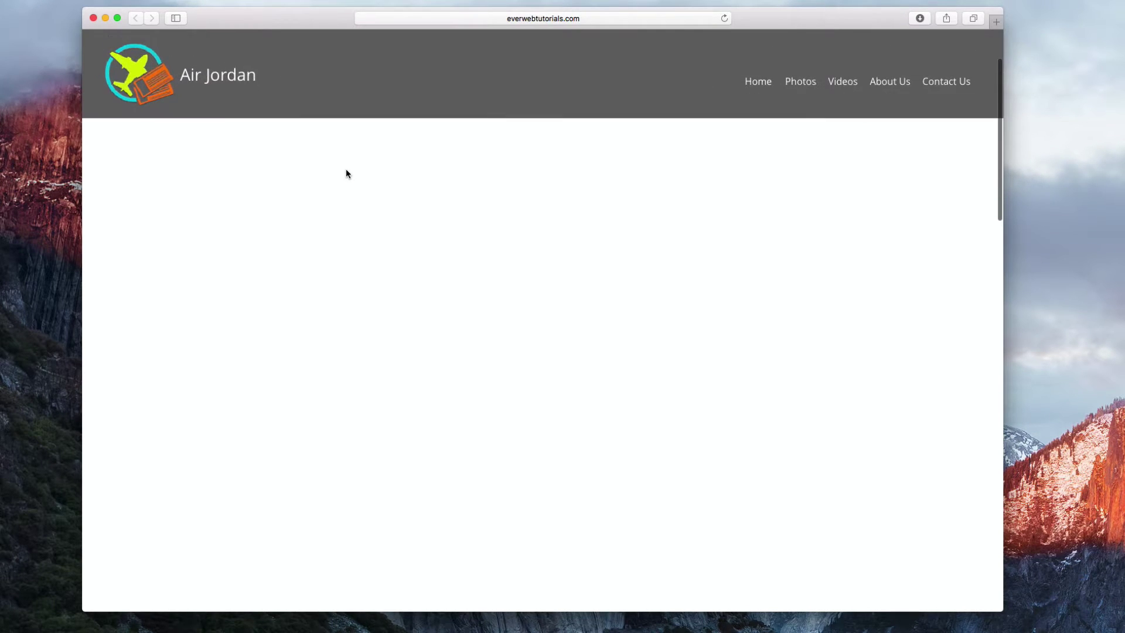
pyautogui.scroll(-5, 347, 173)
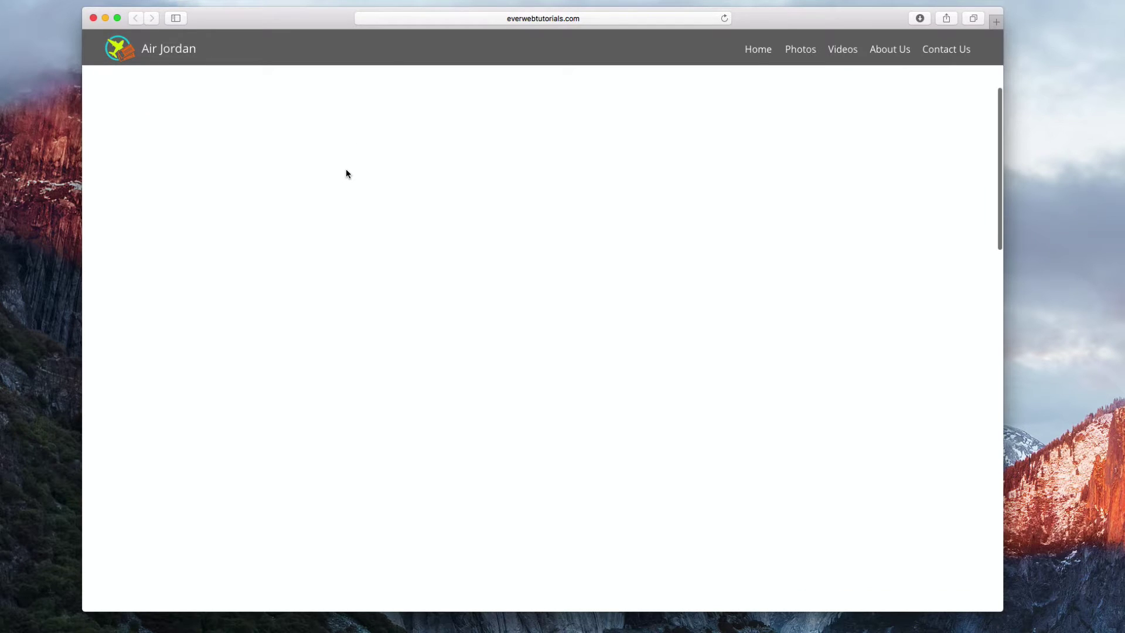
pyautogui.scroll(5, 346, 173)
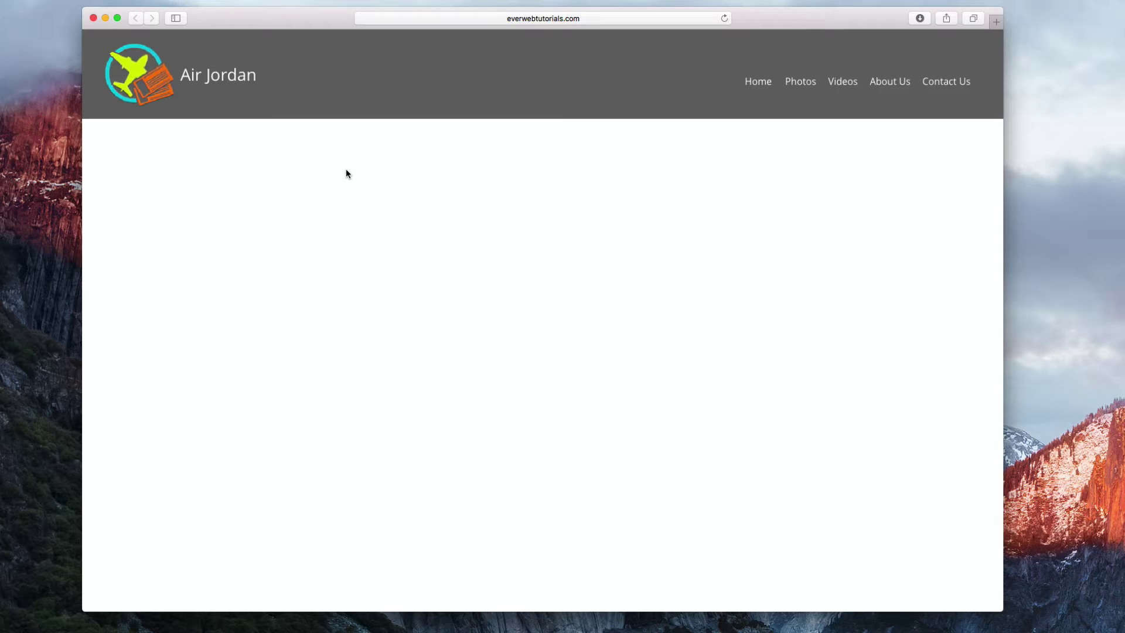
pyautogui.scroll(-5, 347, 173)
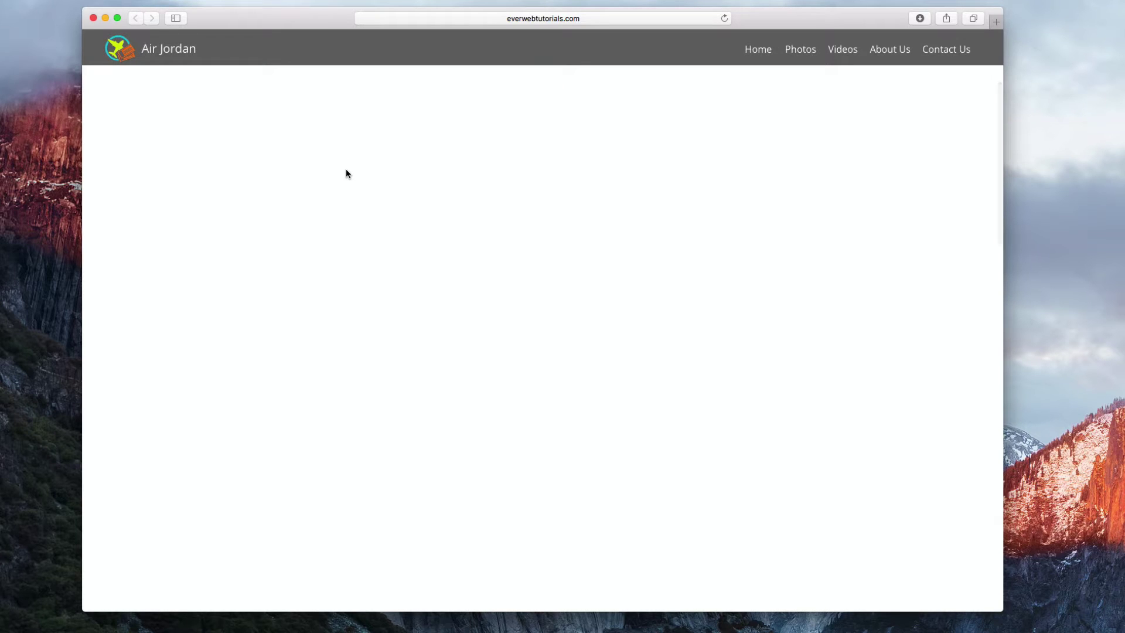
pyautogui.scroll(5, 346, 174)
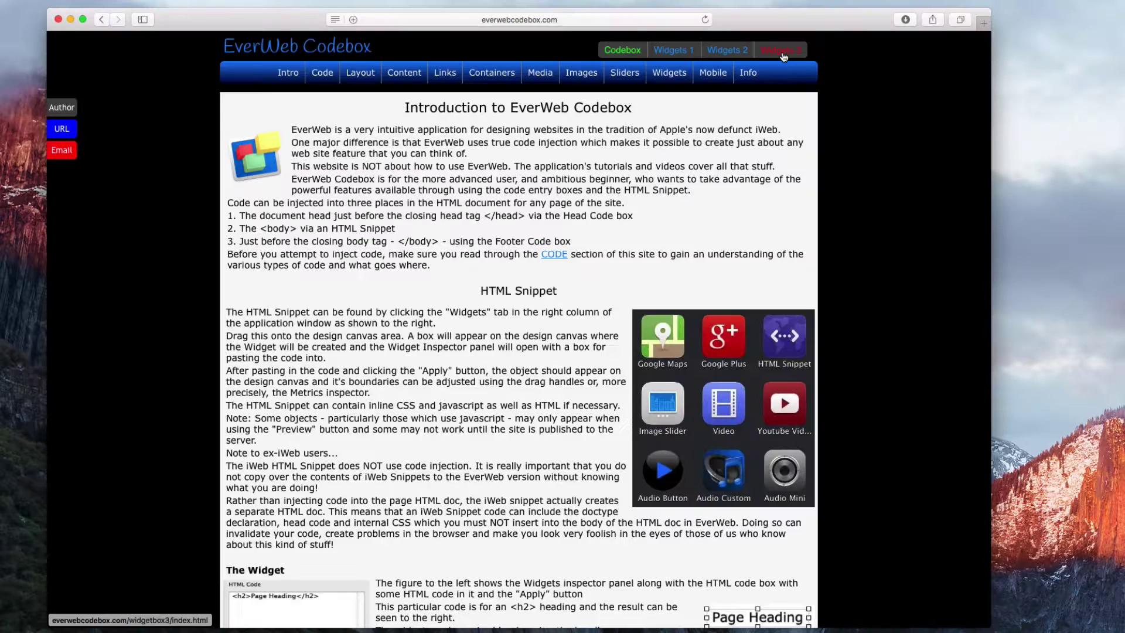
# - Open the Full Width Resize Header instructions page from the Widgets 3 section in Safari
pyautogui.click(782, 51)
pyautogui.moveTo(562, 78)
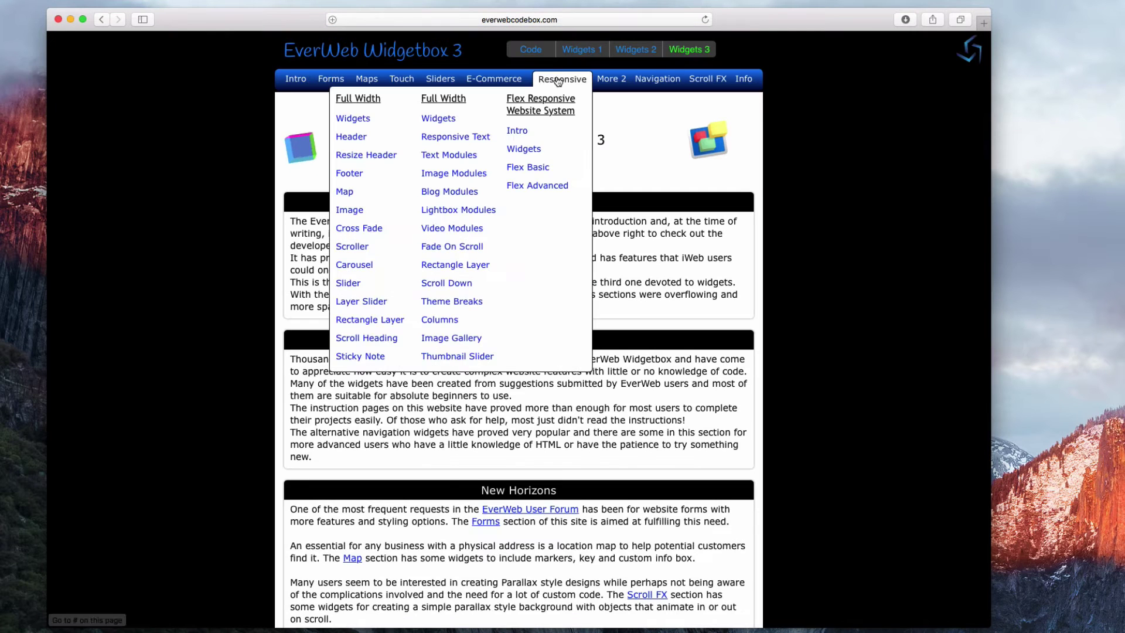
pyautogui.click(350, 157)
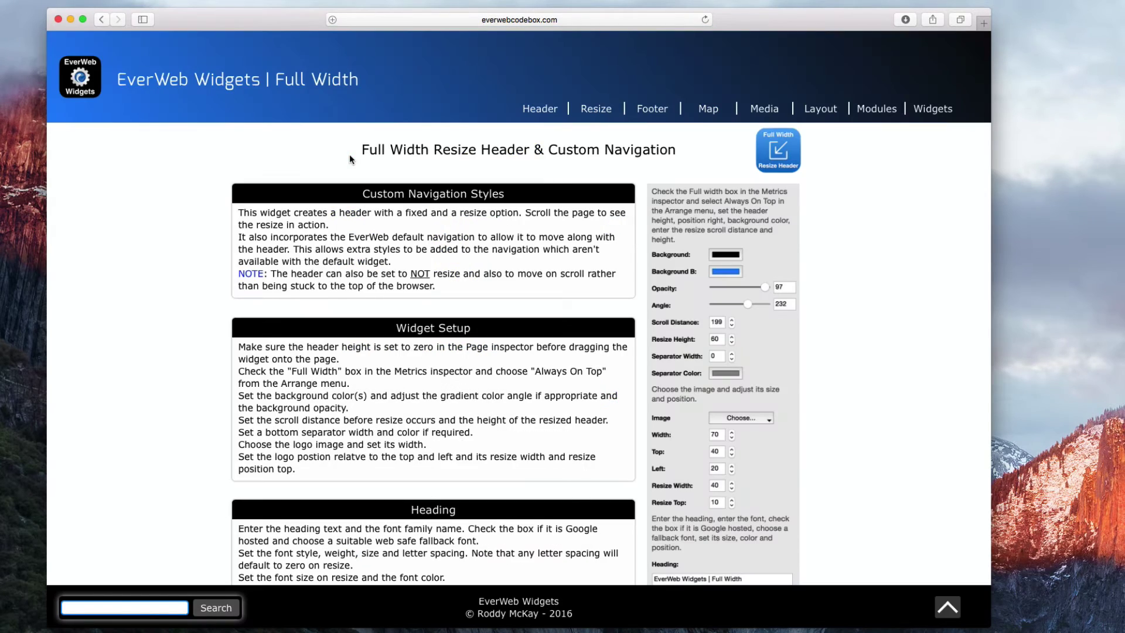
pyautogui.scroll(-5, 349, 154)
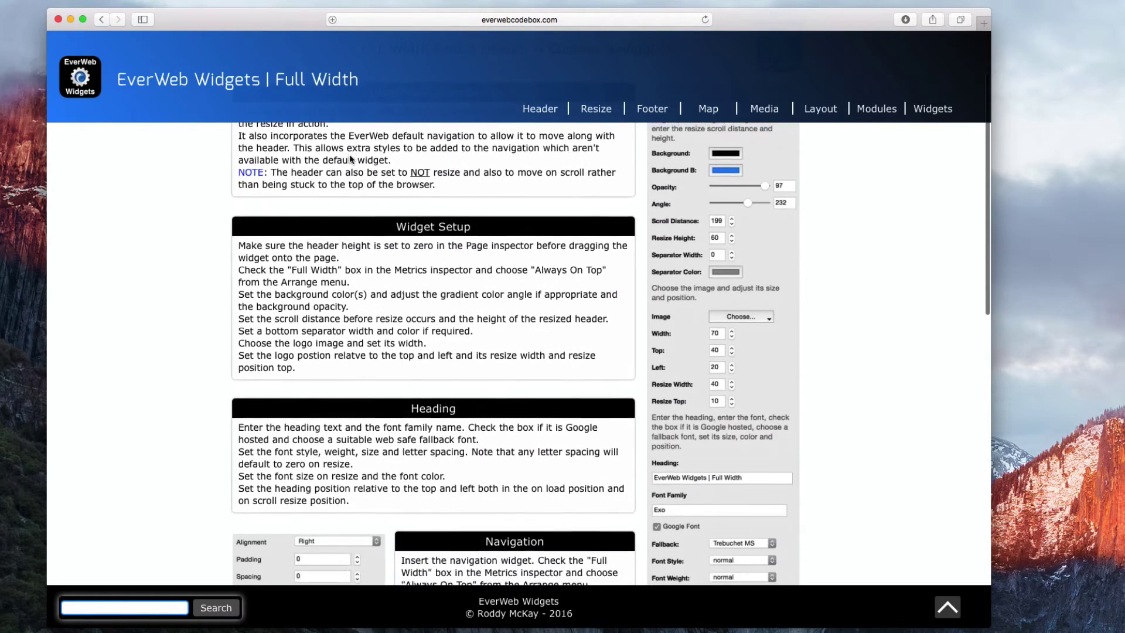
pyautogui.scroll(-1, 349, 157)
pyautogui.scroll(-2, 349, 157)
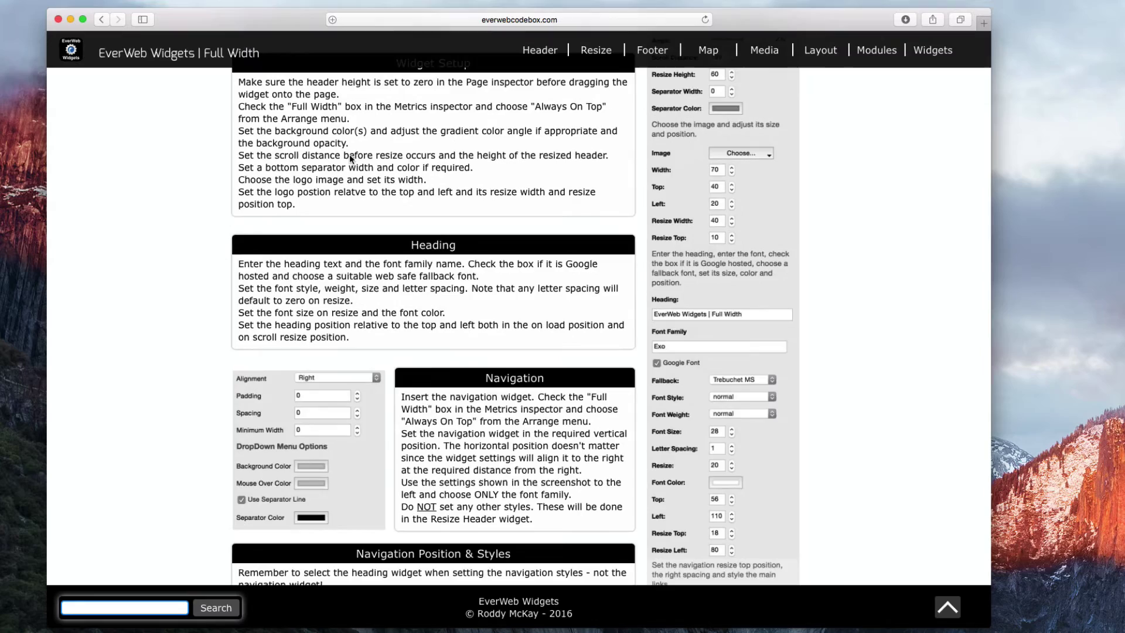
pyautogui.scroll(3, 349, 156)
pyautogui.scroll(2, 350, 157)
pyautogui.scroll(3, 349, 156)
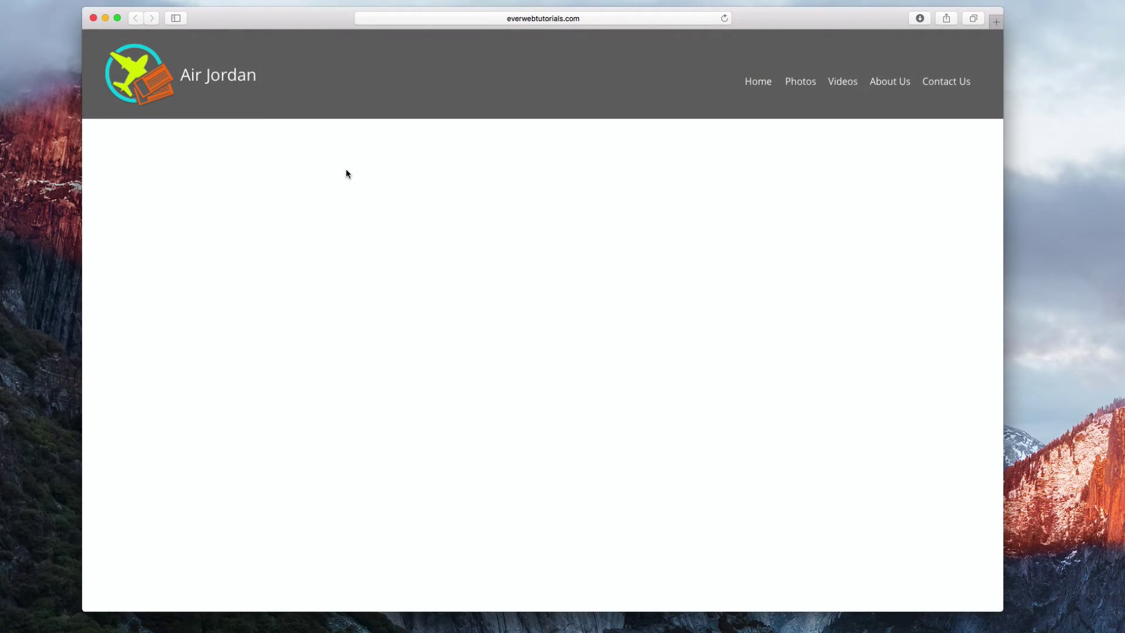
pyautogui.scroll(-5, 346, 173)
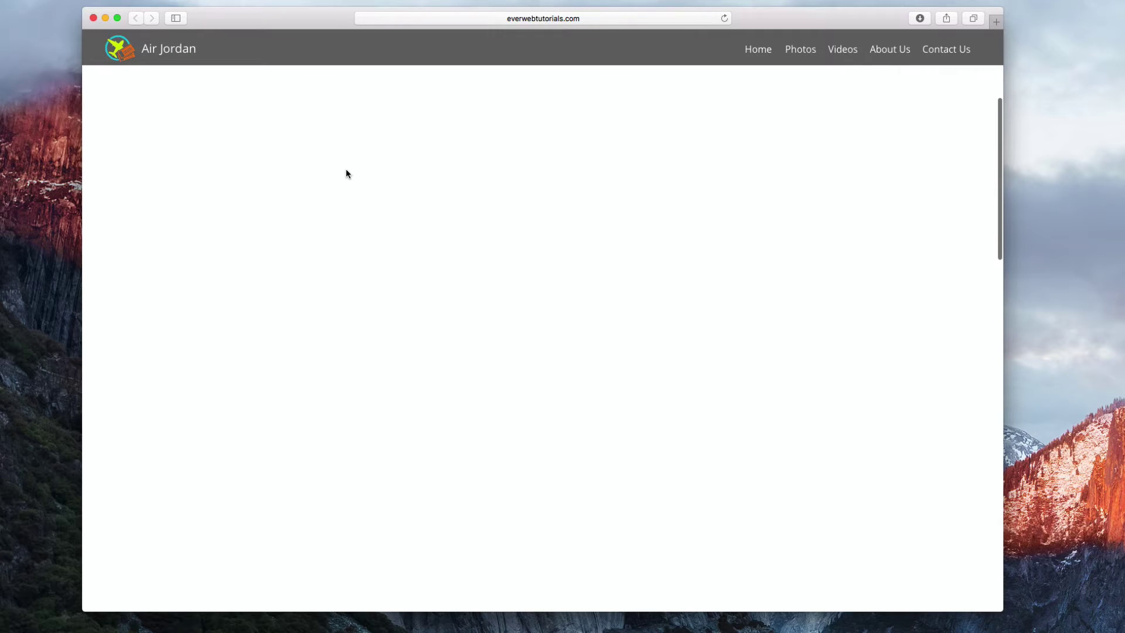
pyautogui.scroll(5, 347, 173)
pyautogui.scroll(2, 347, 174)
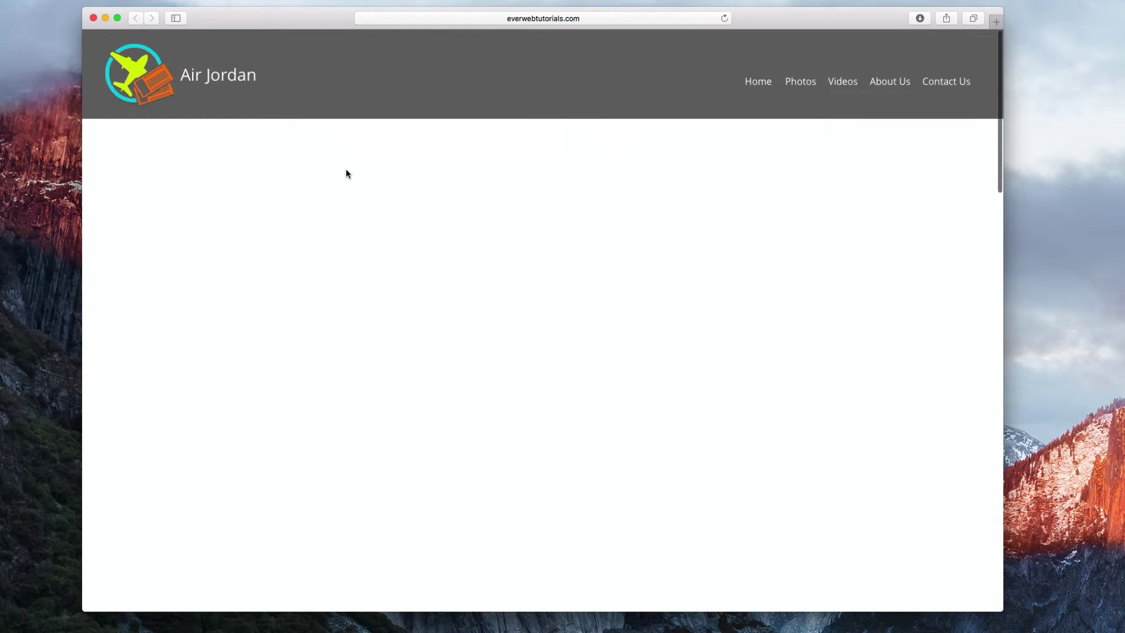
pyautogui.scroll(-3, 346, 173)
pyautogui.scroll(-2, 346, 173)
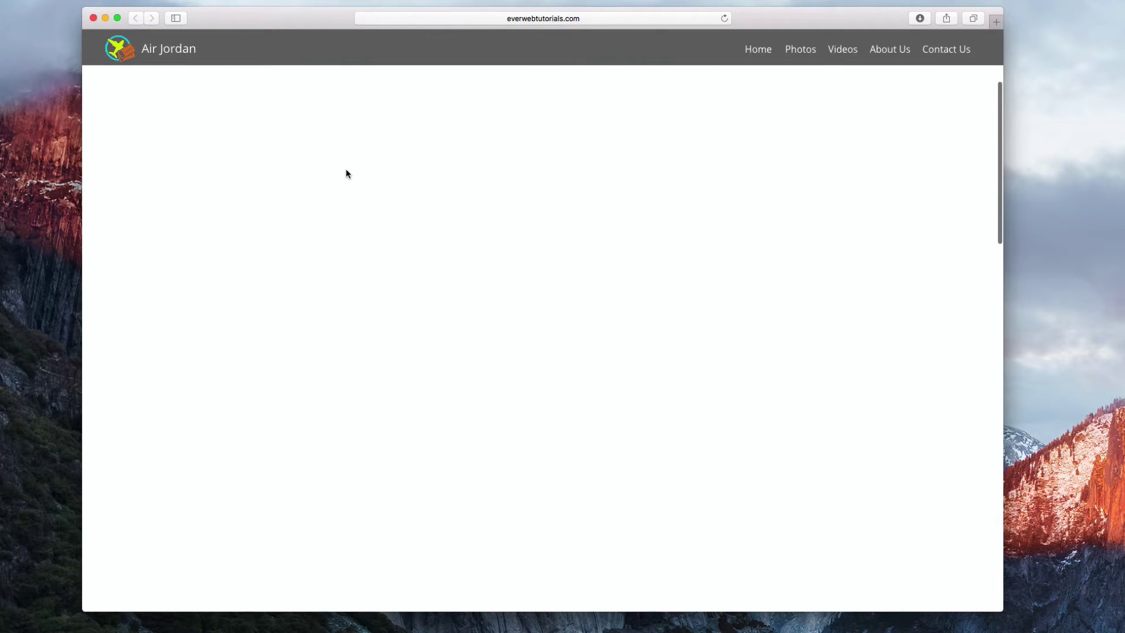
pyautogui.scroll(3, 346, 174)
pyautogui.scroll(2, 346, 173)
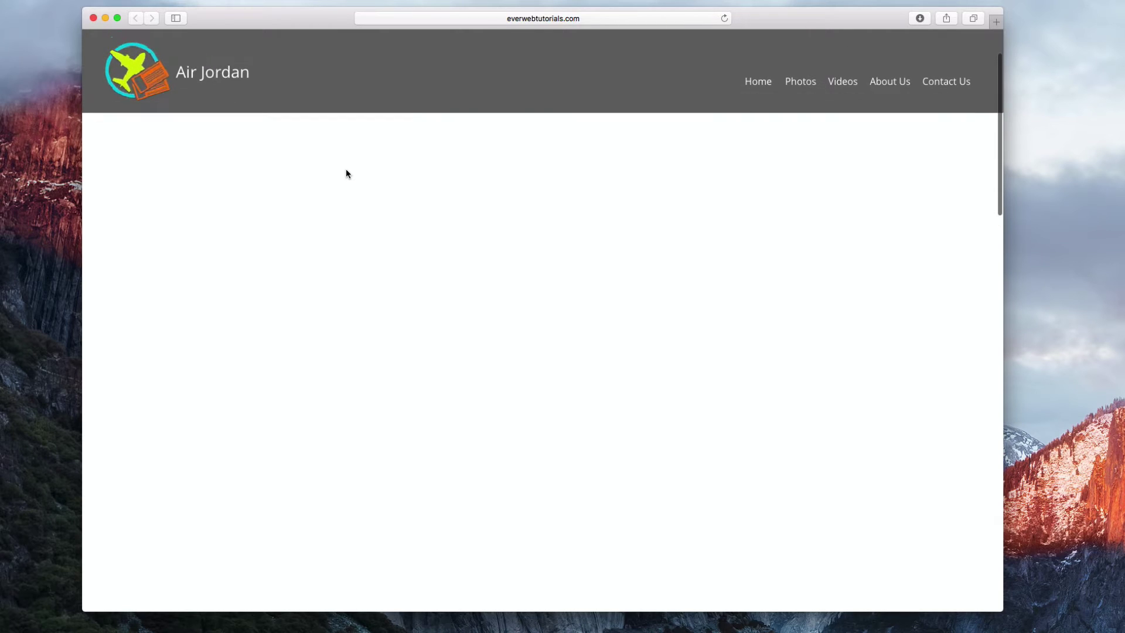
pyautogui.scroll(-3, 347, 173)
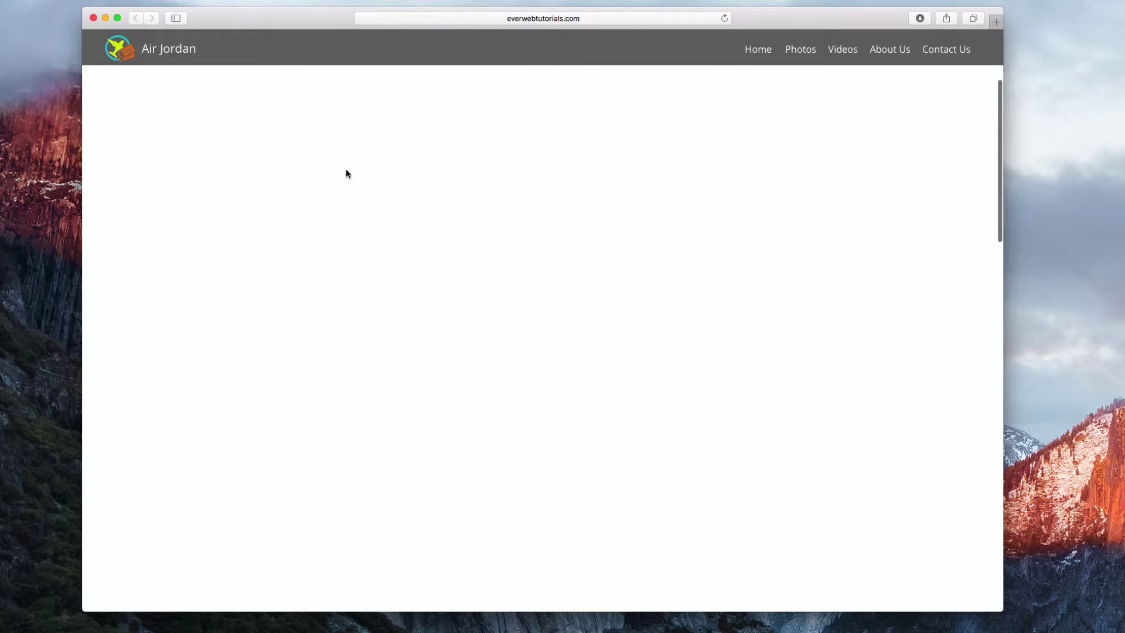
pyautogui.scroll(3, 347, 173)
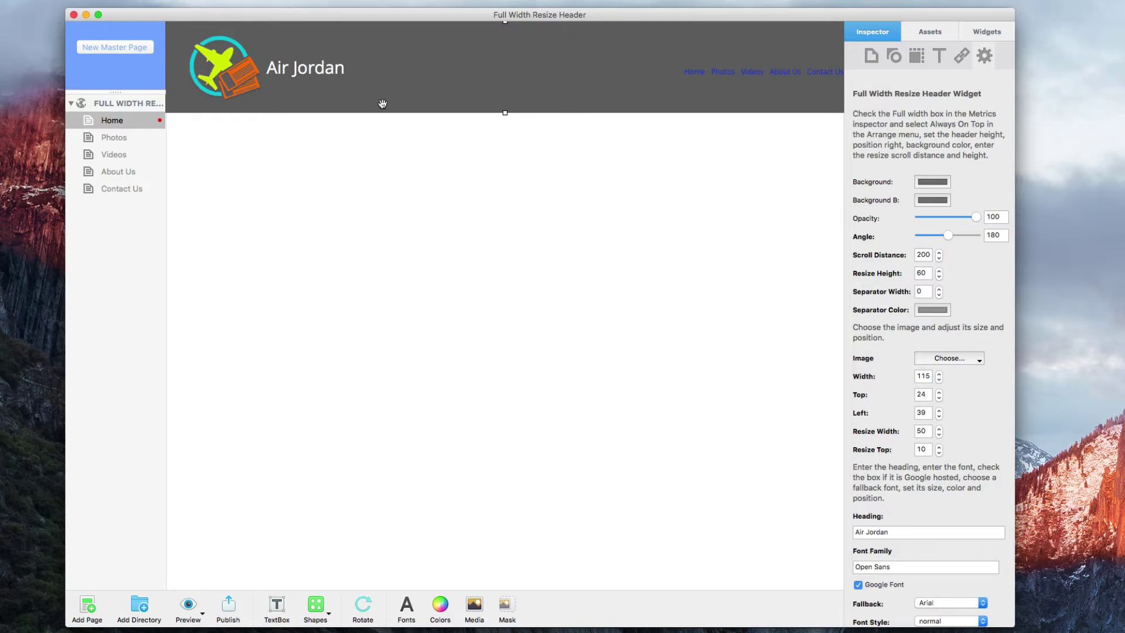
# - Select the header widget in the Air Jordan sample project to show its settings
pyautogui.click(383, 104)
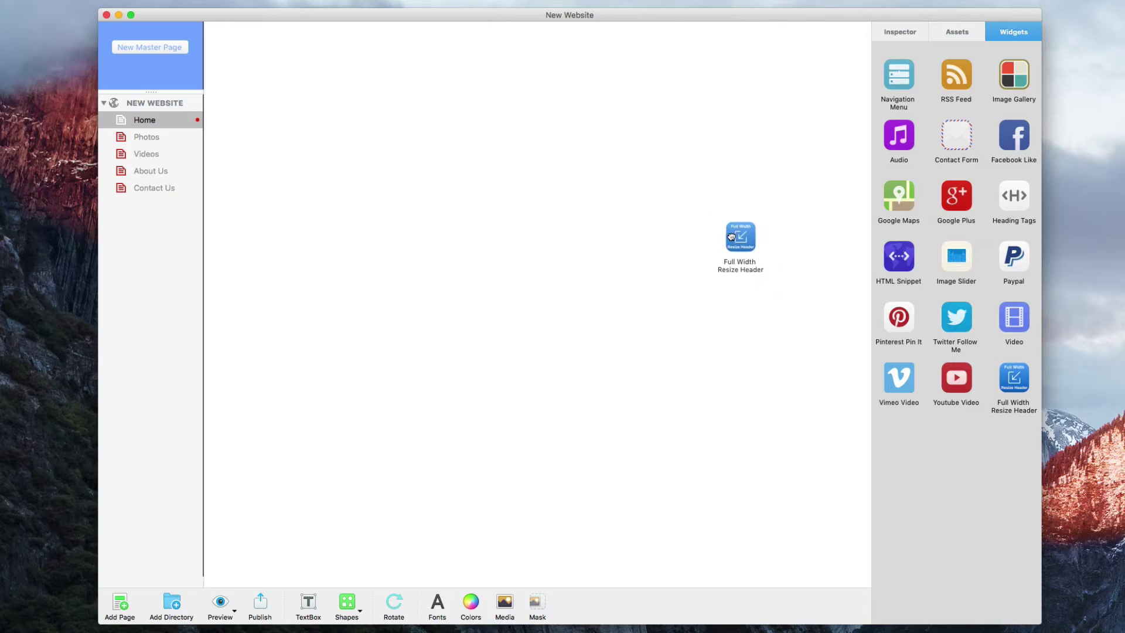
# - Place the Full Width Resize Header widget at the Home page top and tick Full width in Metrics
pyautogui.moveTo(1014, 376); pyautogui.dragTo(536, 73)
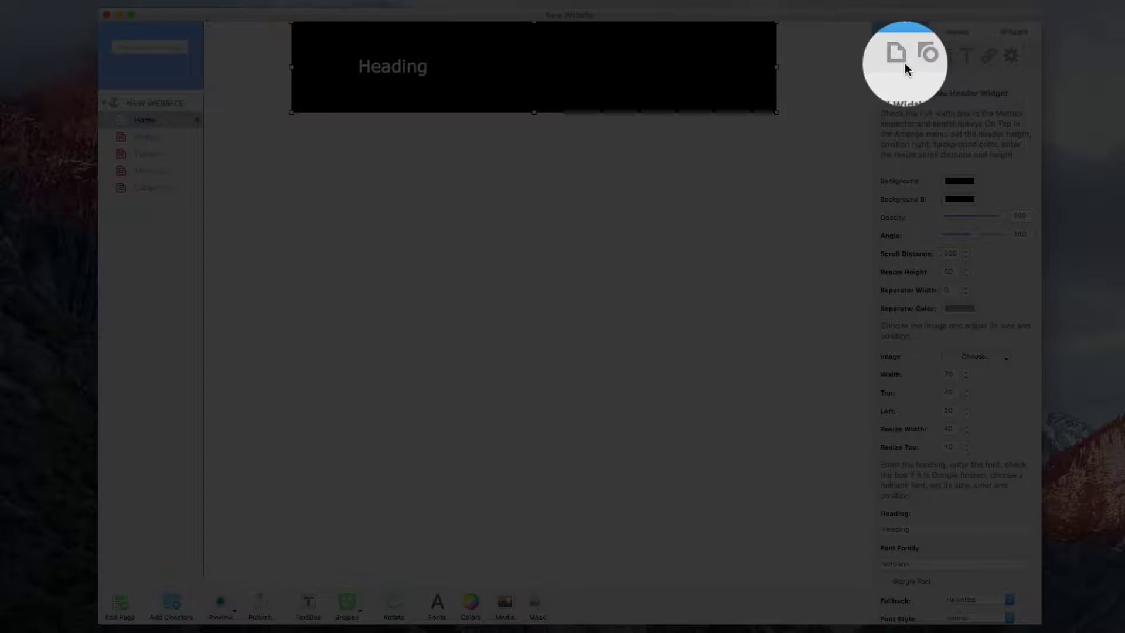
pyautogui.click(944, 57)
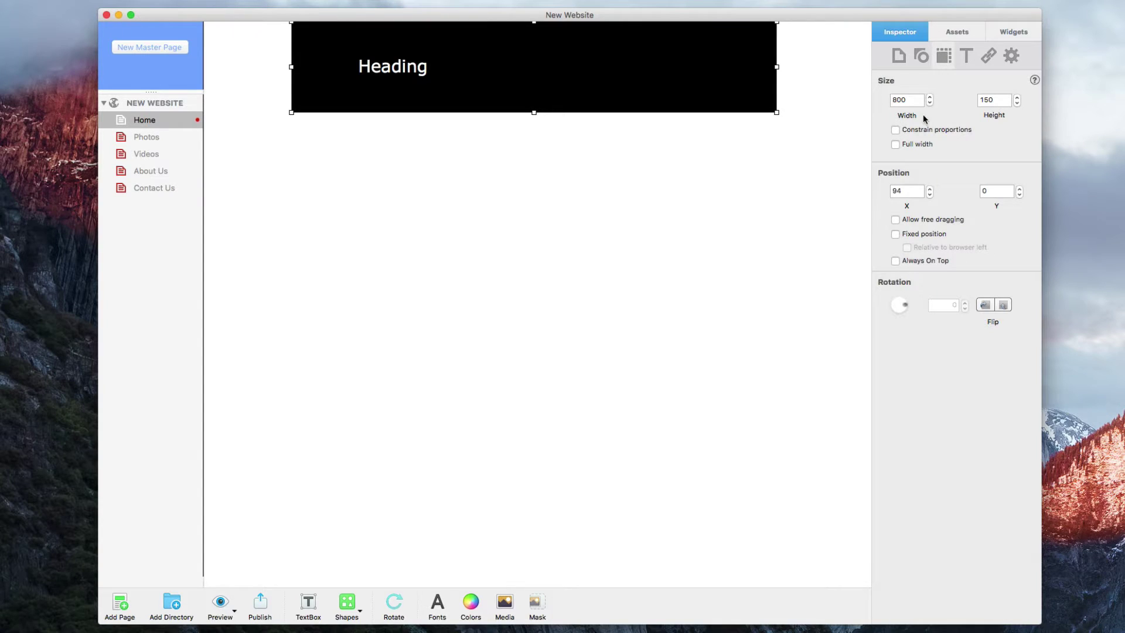
pyautogui.click(896, 144)
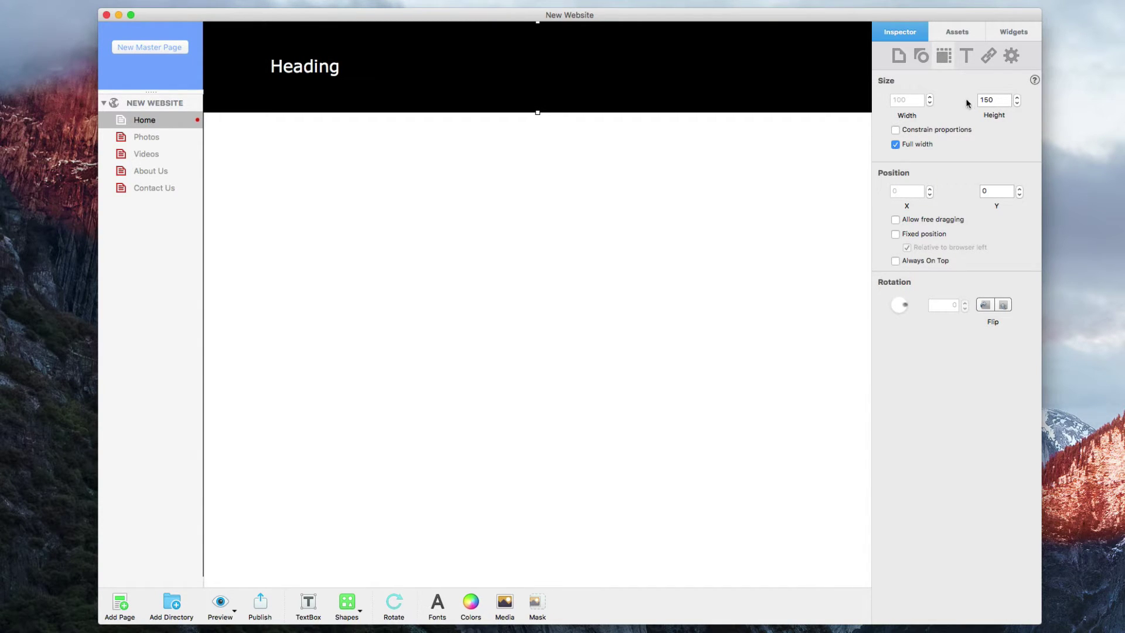
# - Set both header background colour wells to Tin grey for a solid grey bar
pyautogui.click(1012, 59)
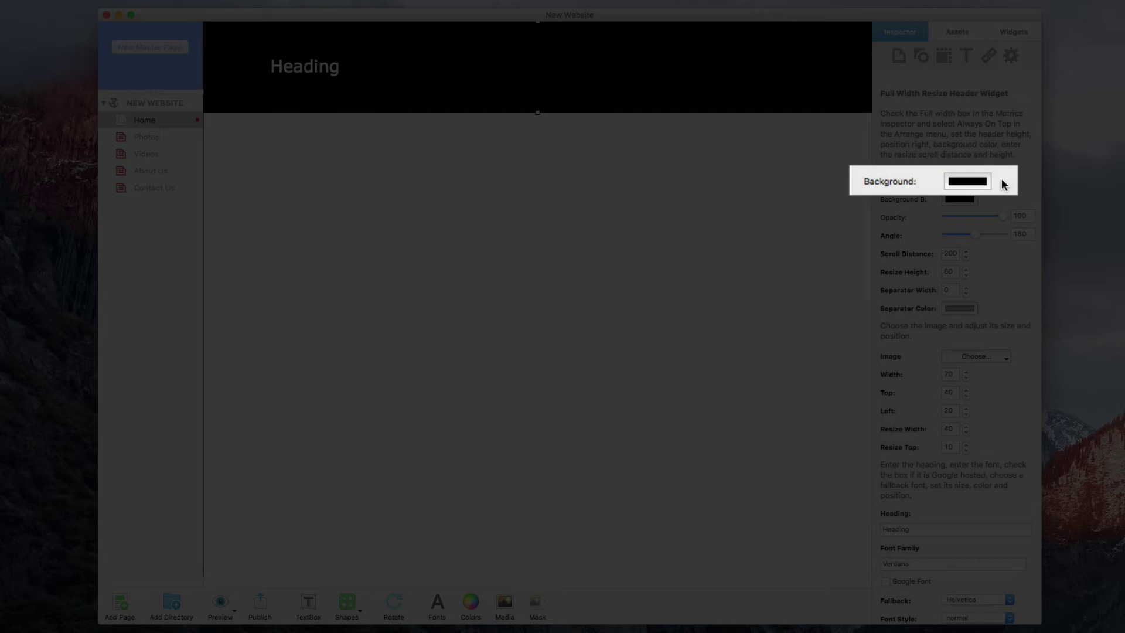
pyautogui.click(960, 182)
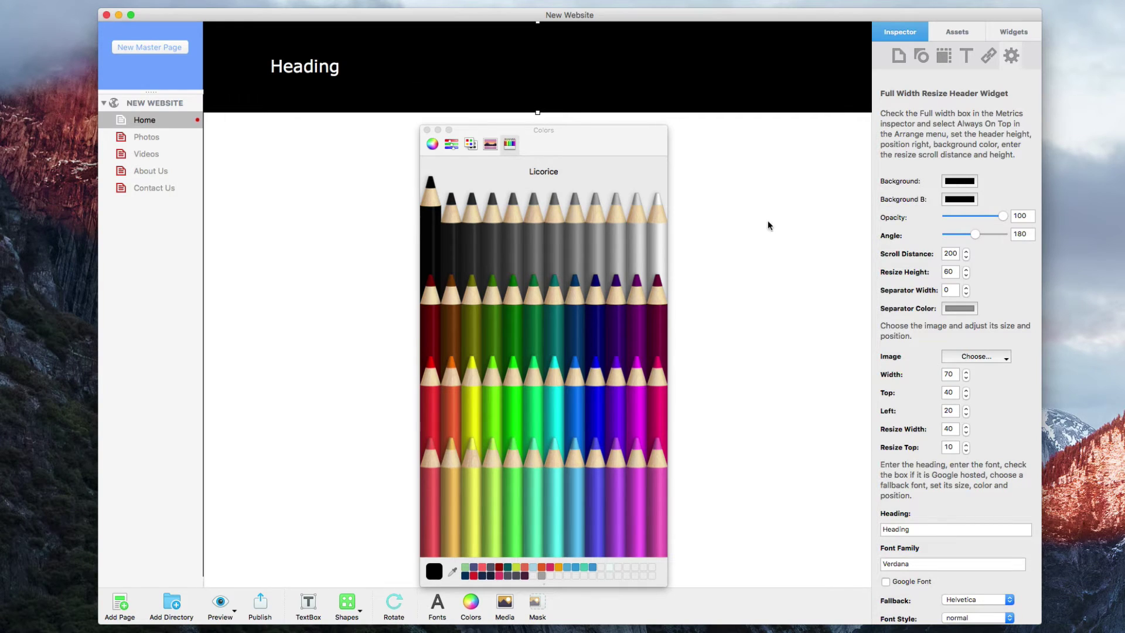
pyautogui.click(532, 202)
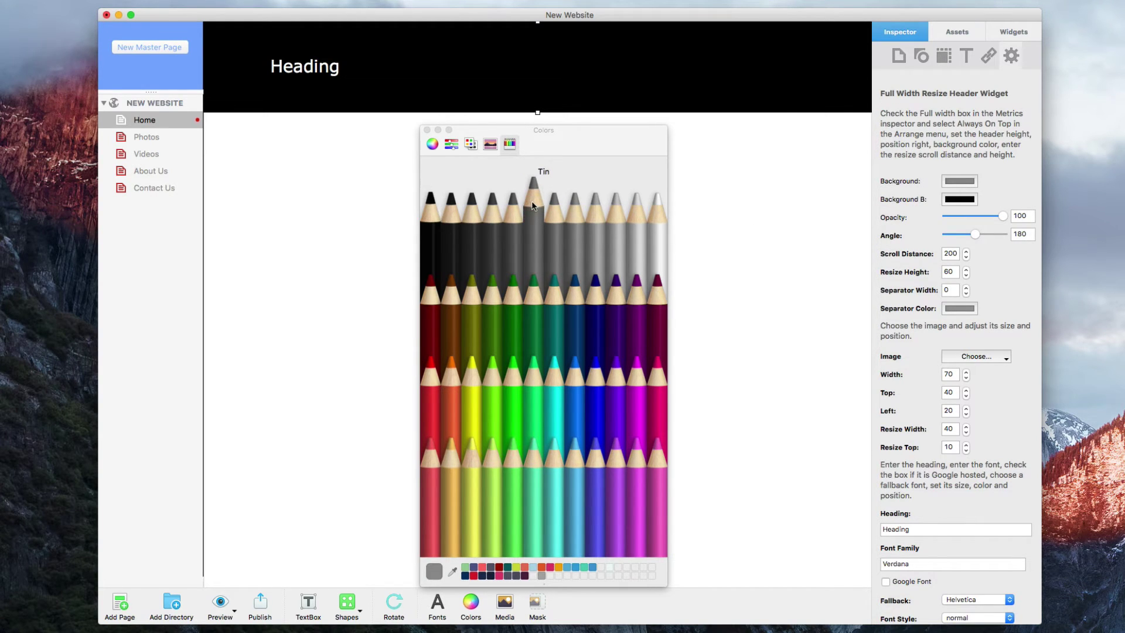
pyautogui.click(427, 130)
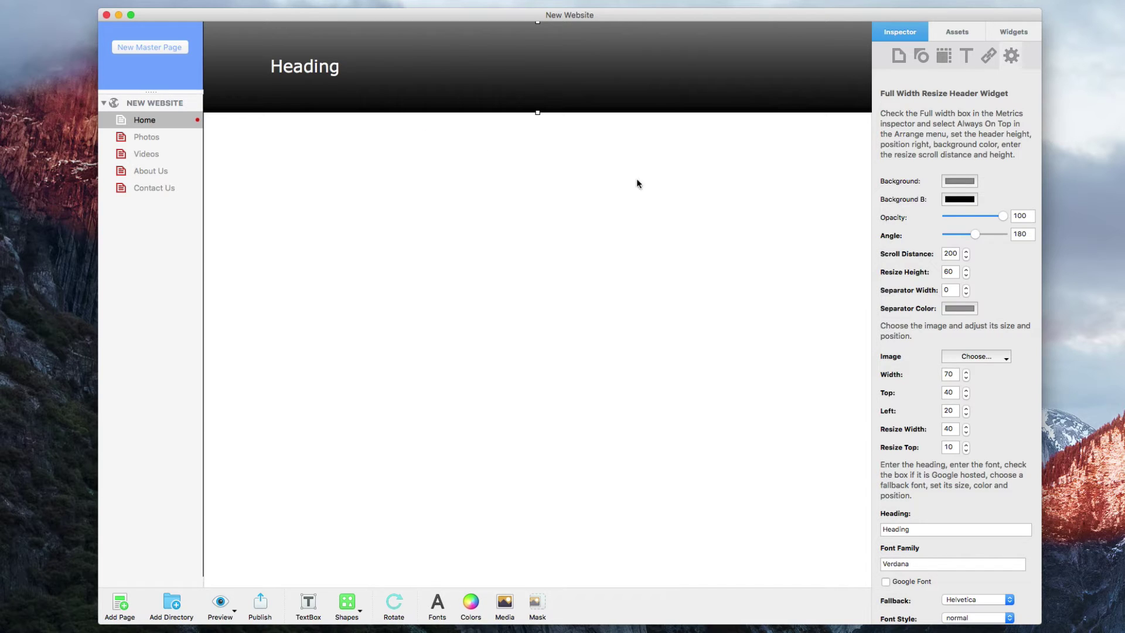
pyautogui.click(959, 200)
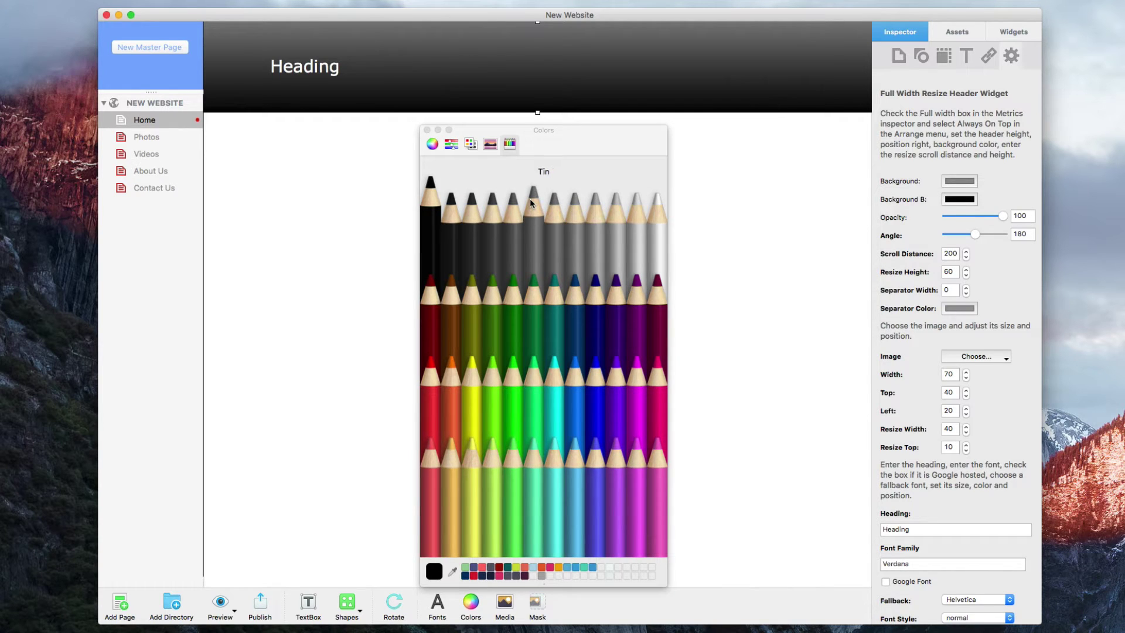
pyautogui.click(530, 198)
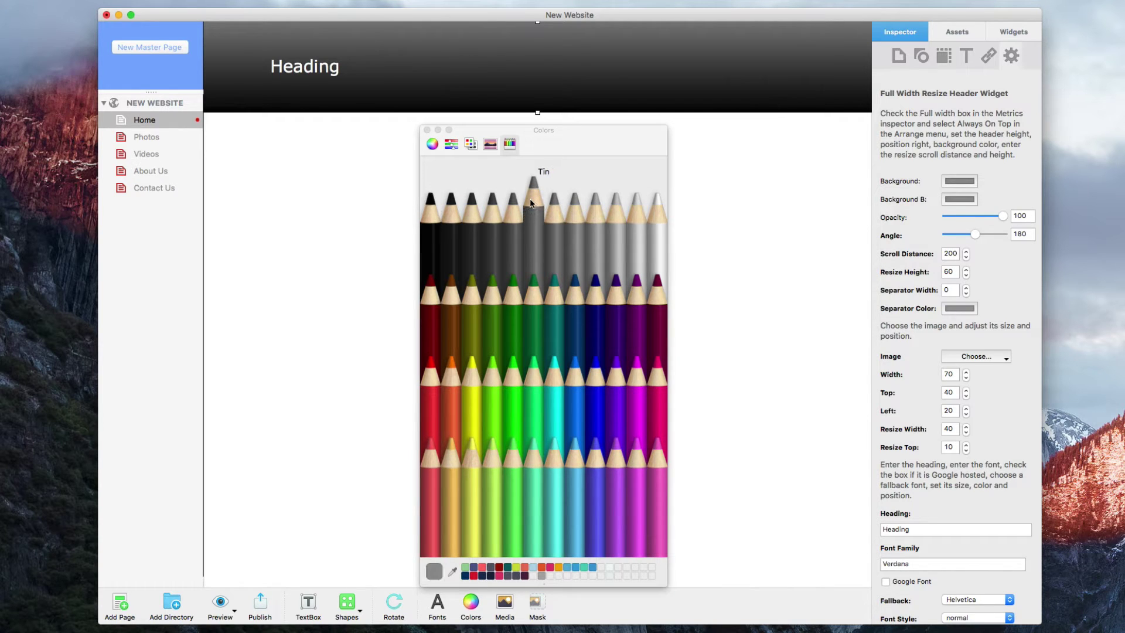
pyautogui.click(427, 129)
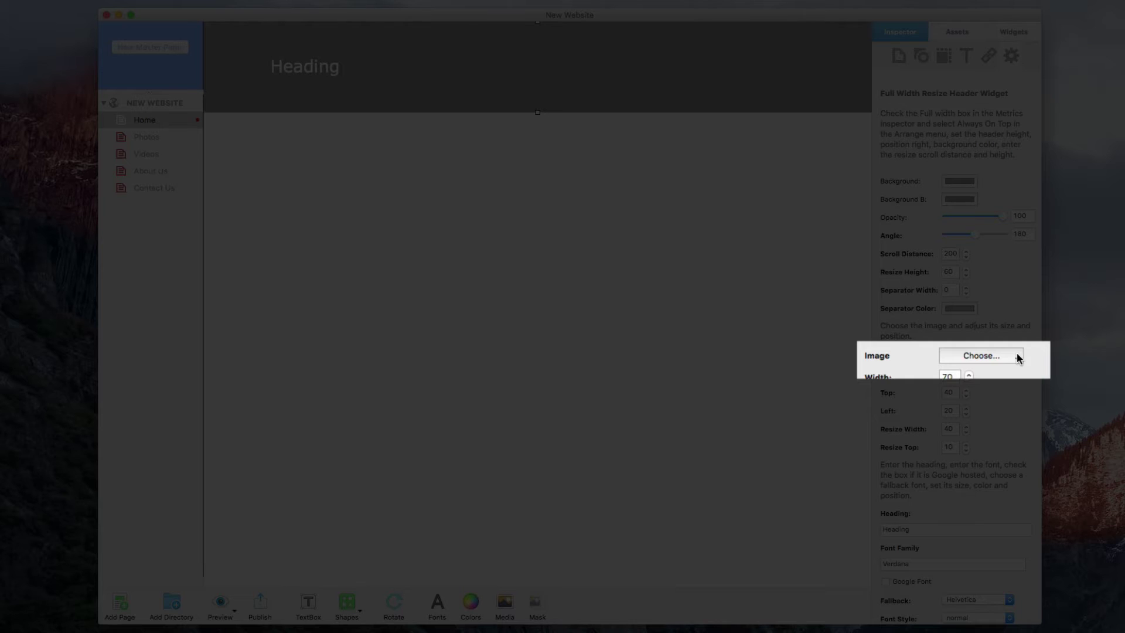
# - Use logo.png as the header image with a width of 115
pyautogui.click(1018, 357)
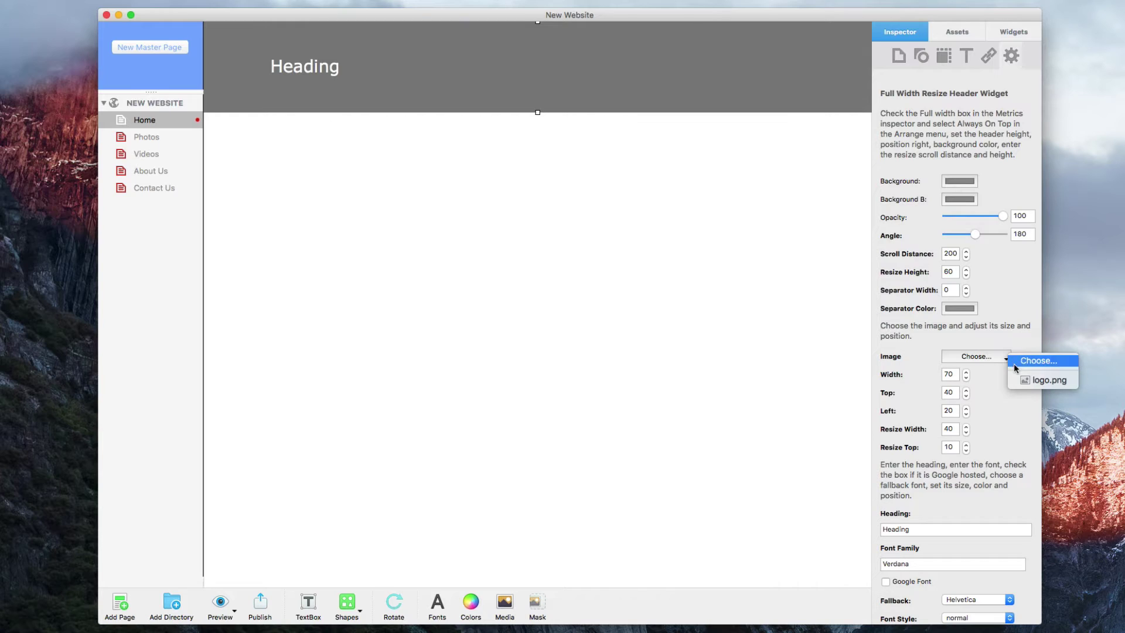
pyautogui.click(1035, 380)
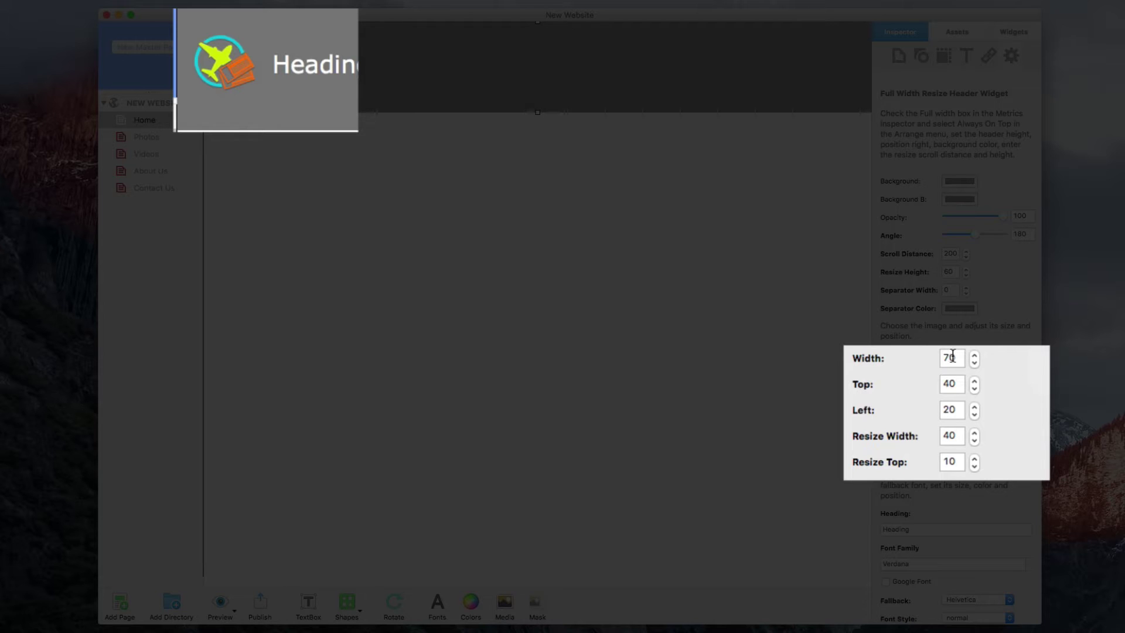
pyautogui.click(974, 355)
pyautogui.click(952, 358)
pyautogui.doubleClick(951, 358)
pyautogui.write('1')
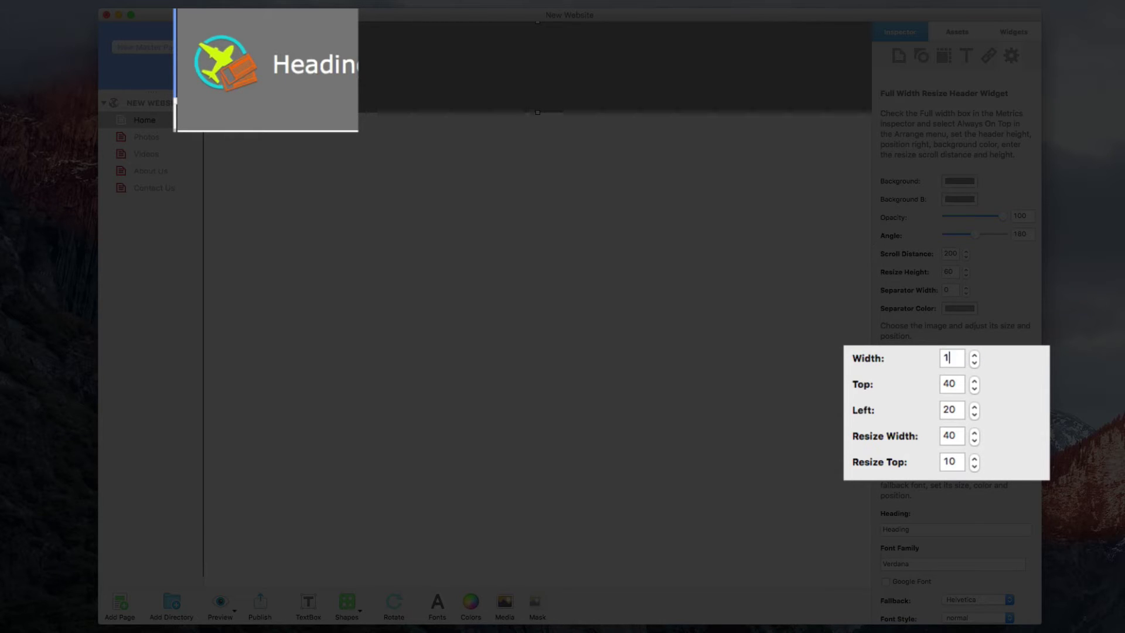
pyautogui.write('15')
pyautogui.press('Tab')
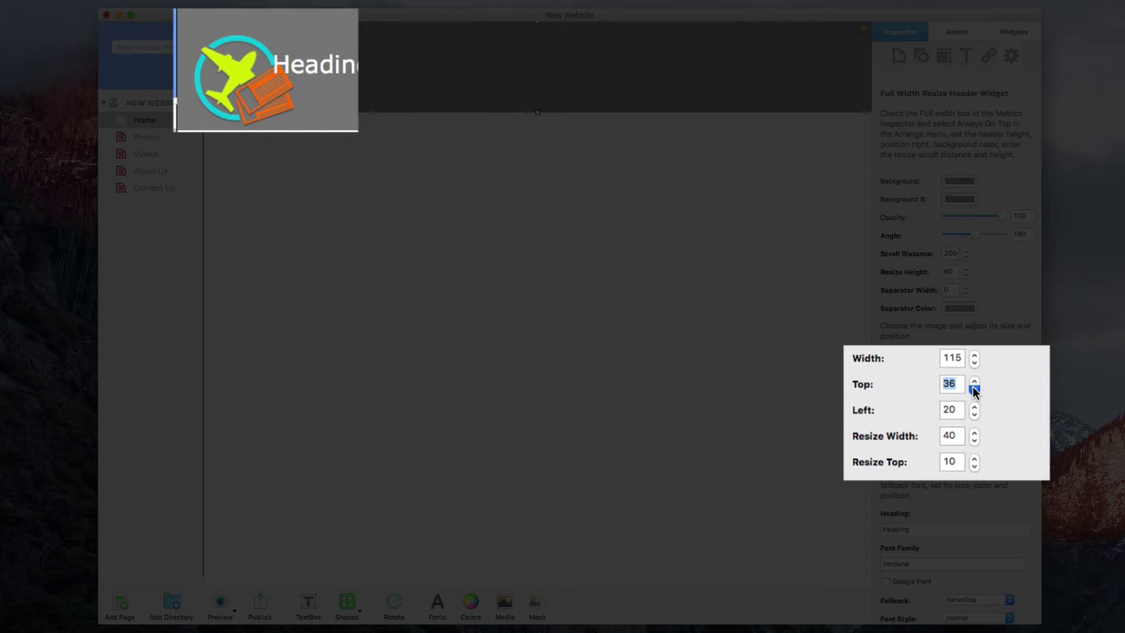
# - Position the logo at top 24, left 39, shrinking to width 50, top 12 on scroll
pyautogui.moveTo(974, 386); pyautogui.dragTo(972, 393)
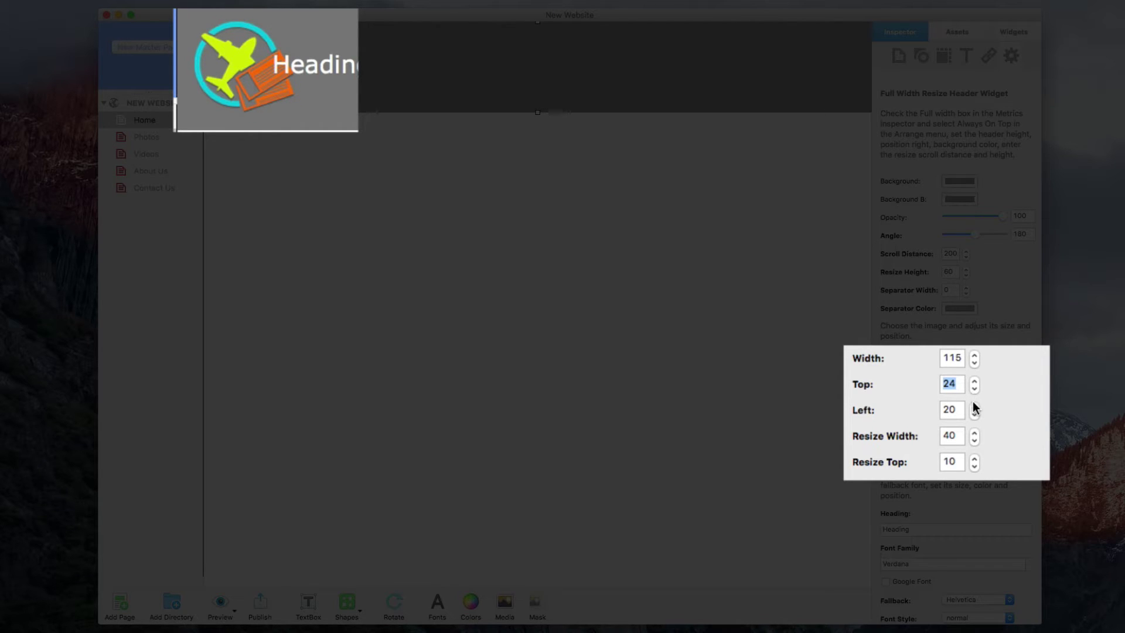
pyautogui.click(974, 404)
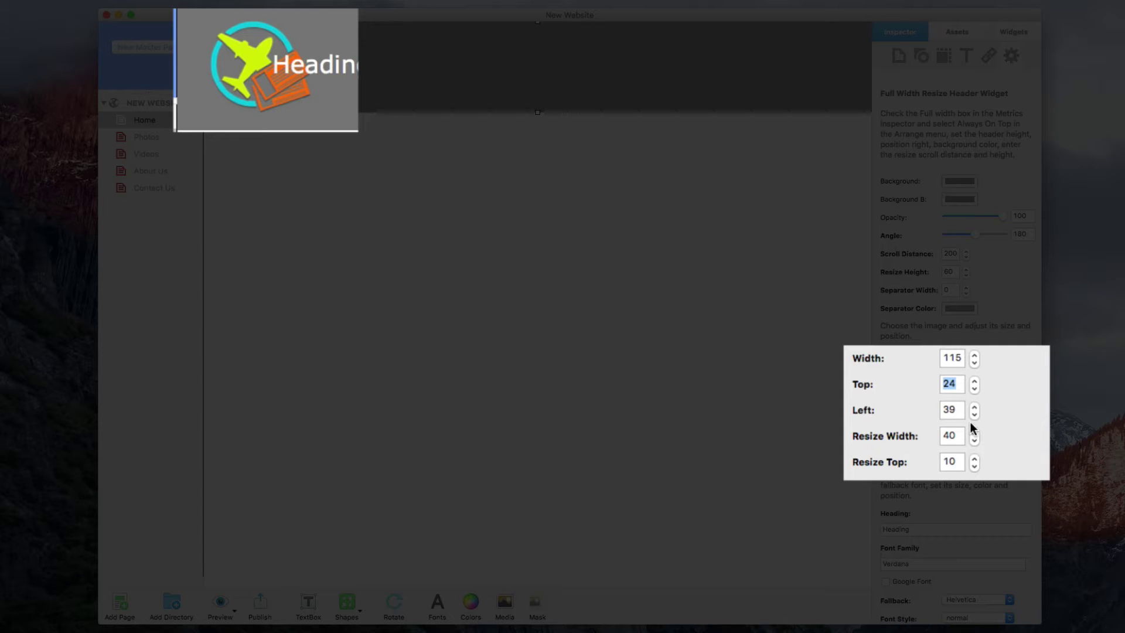
pyautogui.click(974, 432)
pyautogui.click(975, 431)
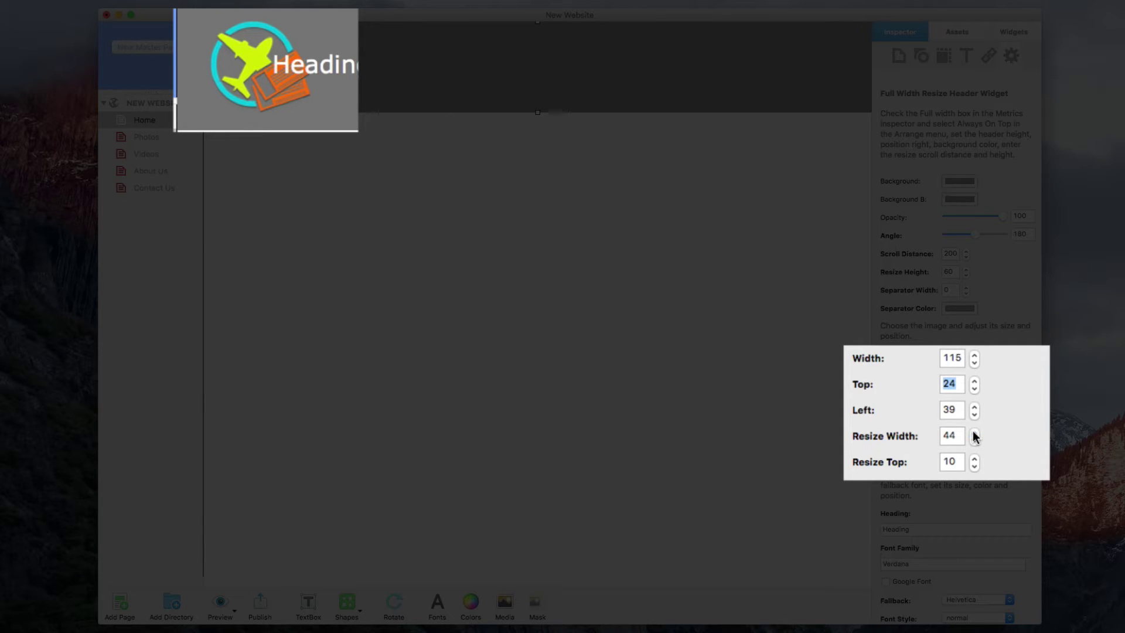
pyautogui.click(974, 432)
pyautogui.click(974, 431)
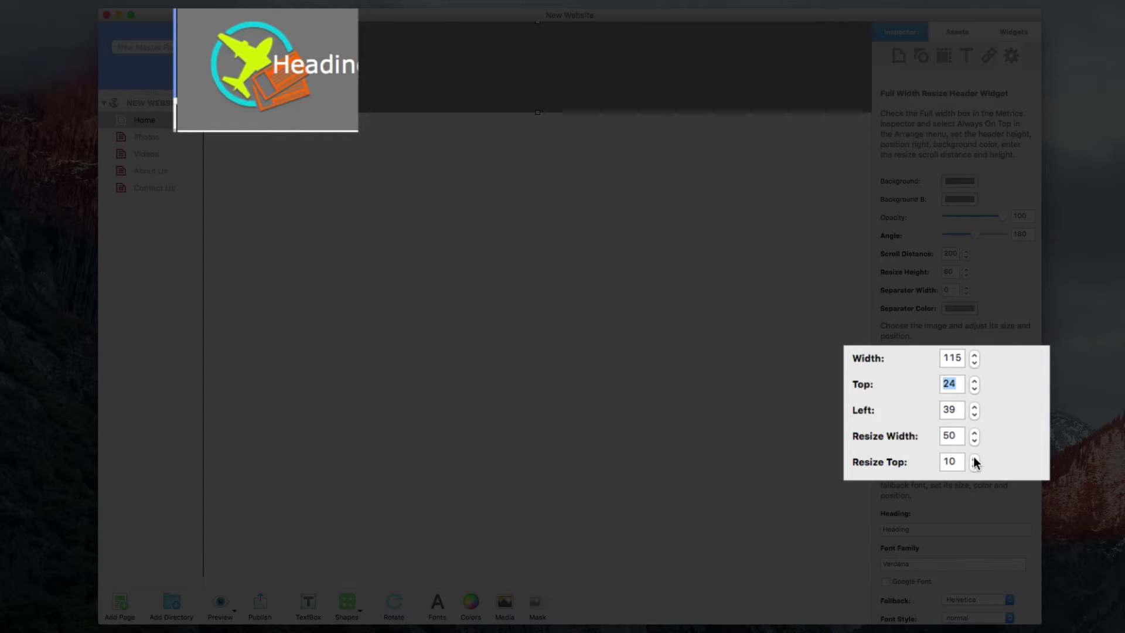
pyautogui.click(974, 458)
pyautogui.click(975, 458)
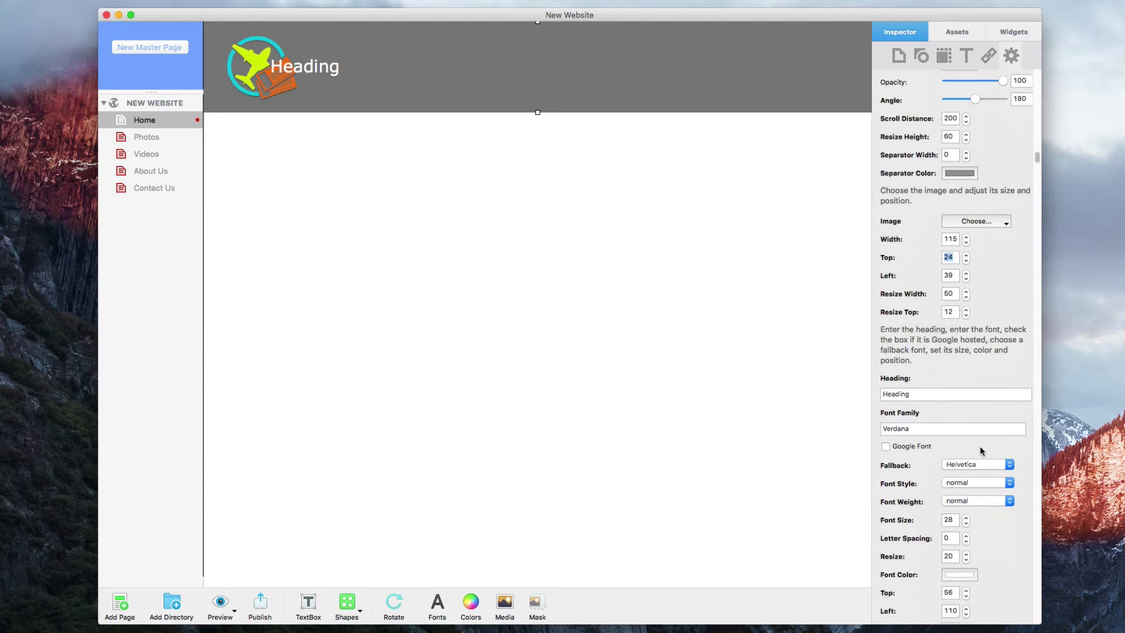
pyautogui.scroll(-1, 981, 446)
# - Change the heading text to Air Jordan in Google-hosted Open Sans
pyautogui.doubleClick(930, 385)
pyautogui.write('Ai')
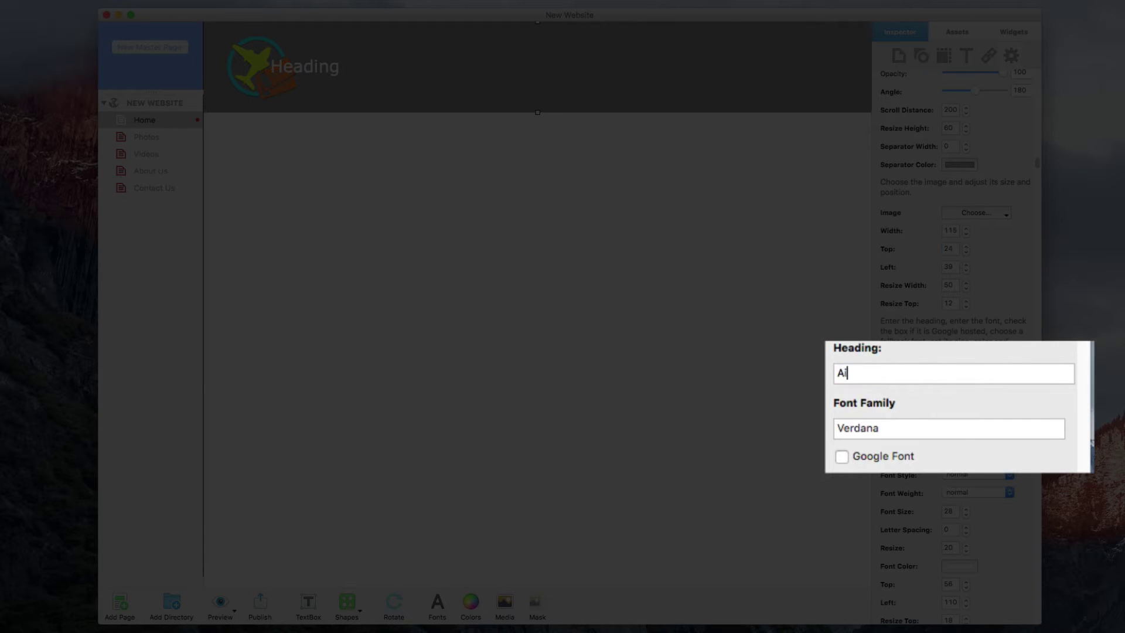
pyautogui.write('r Jordan')
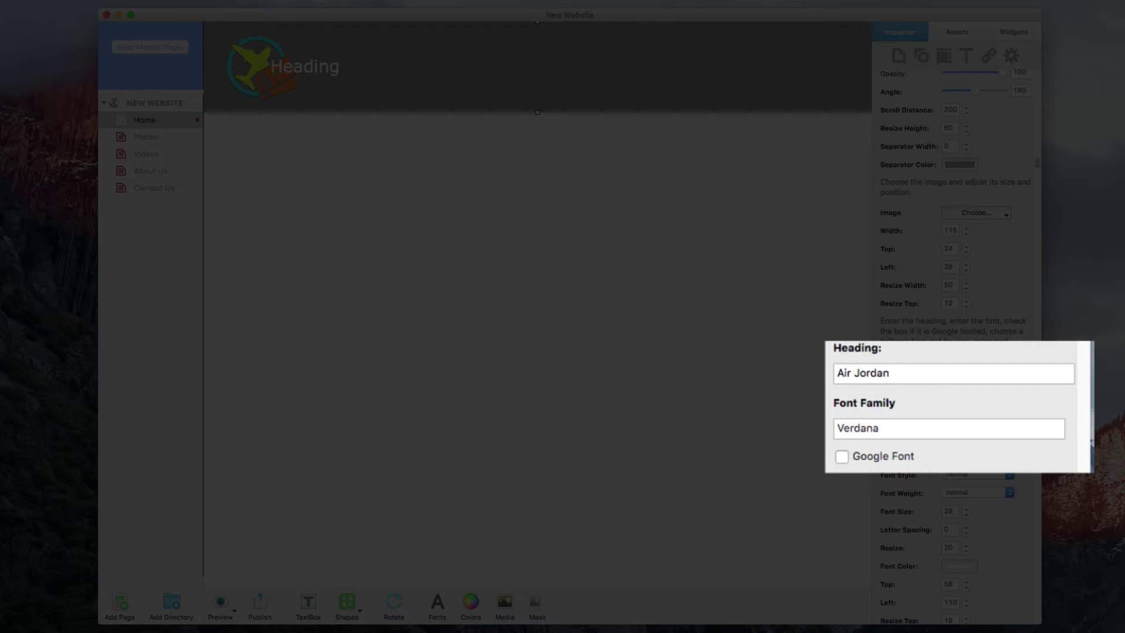
pyautogui.press('Tab')
pyautogui.write('Open Sans')
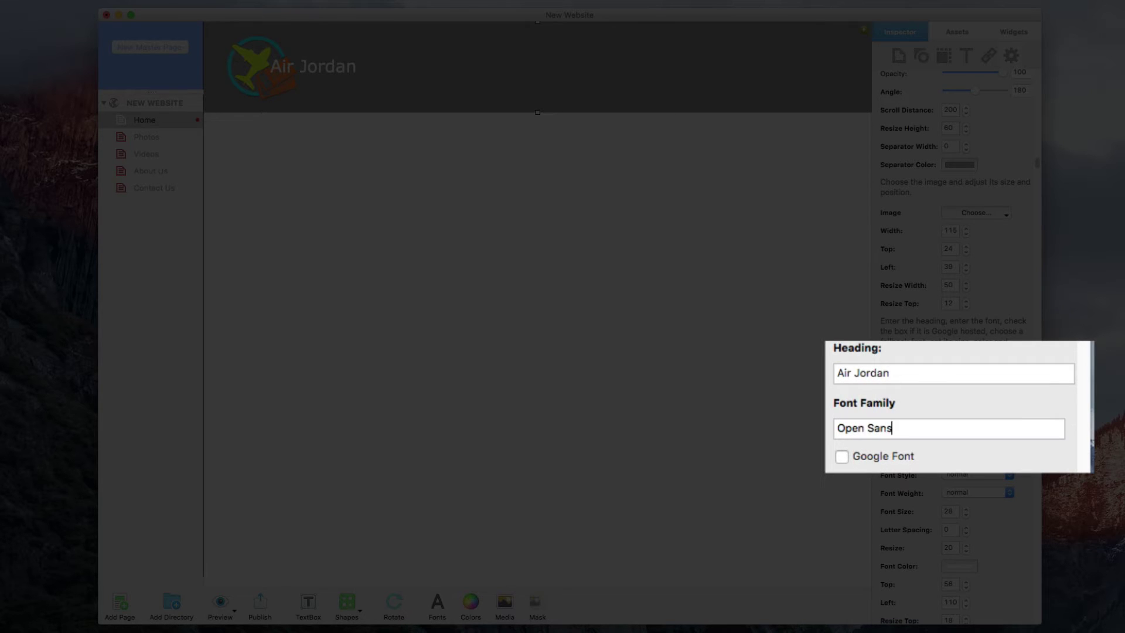
pyautogui.click(844, 456)
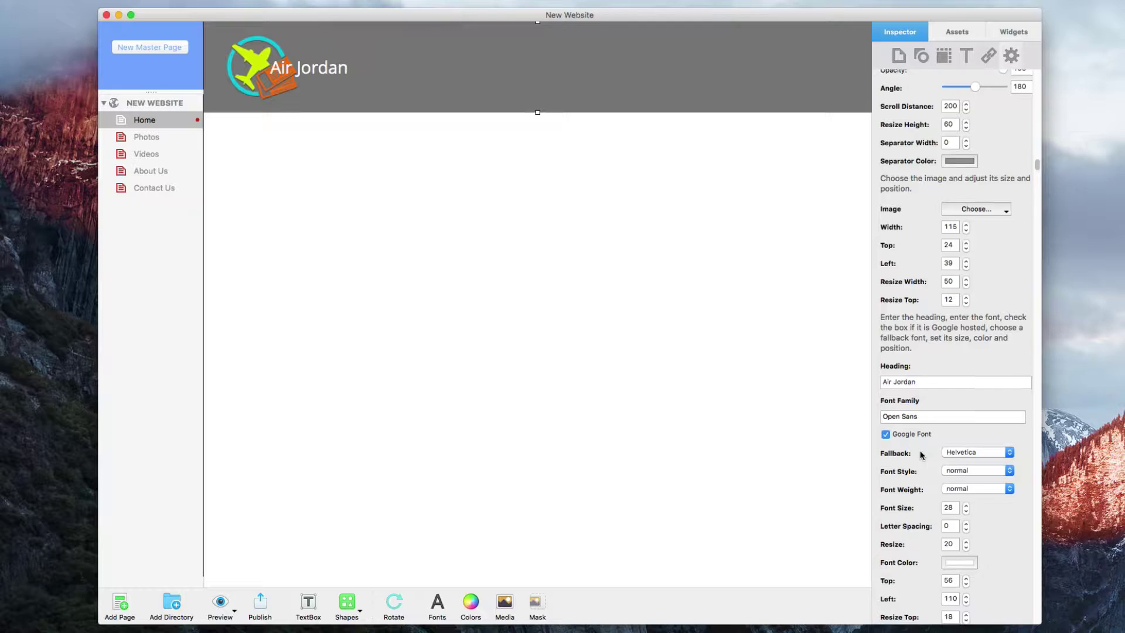
pyautogui.scroll(-2, 920, 454)
pyautogui.scroll(-1, 921, 455)
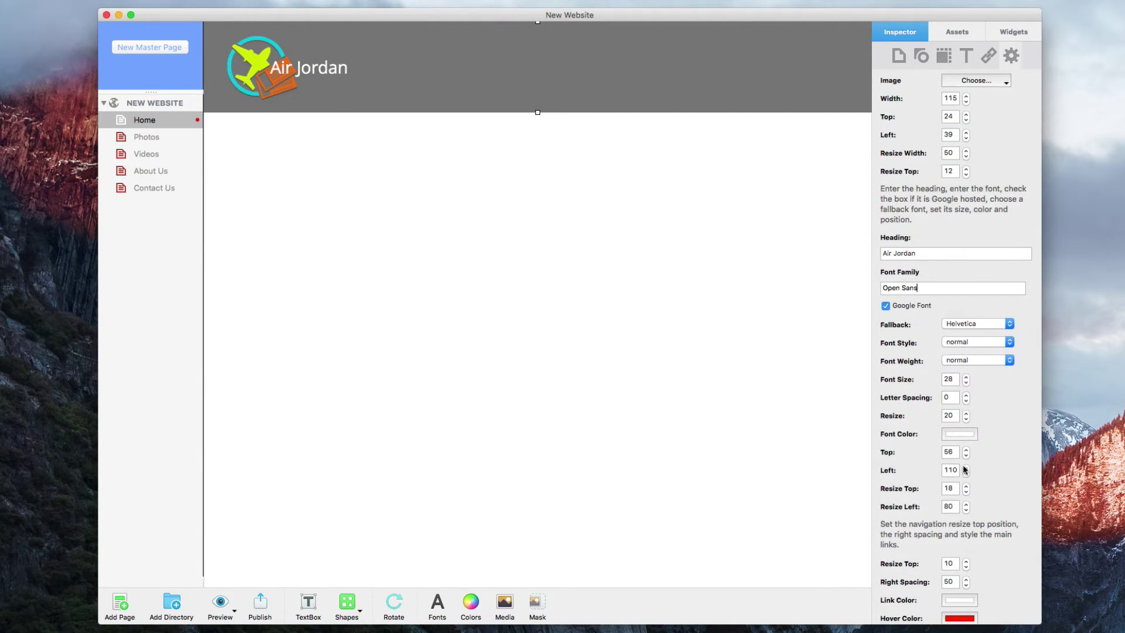
# - Set the heading's left offset to 165
pyautogui.click(966, 467)
pyautogui.doubleClick(953, 470)
pyautogui.write('123')
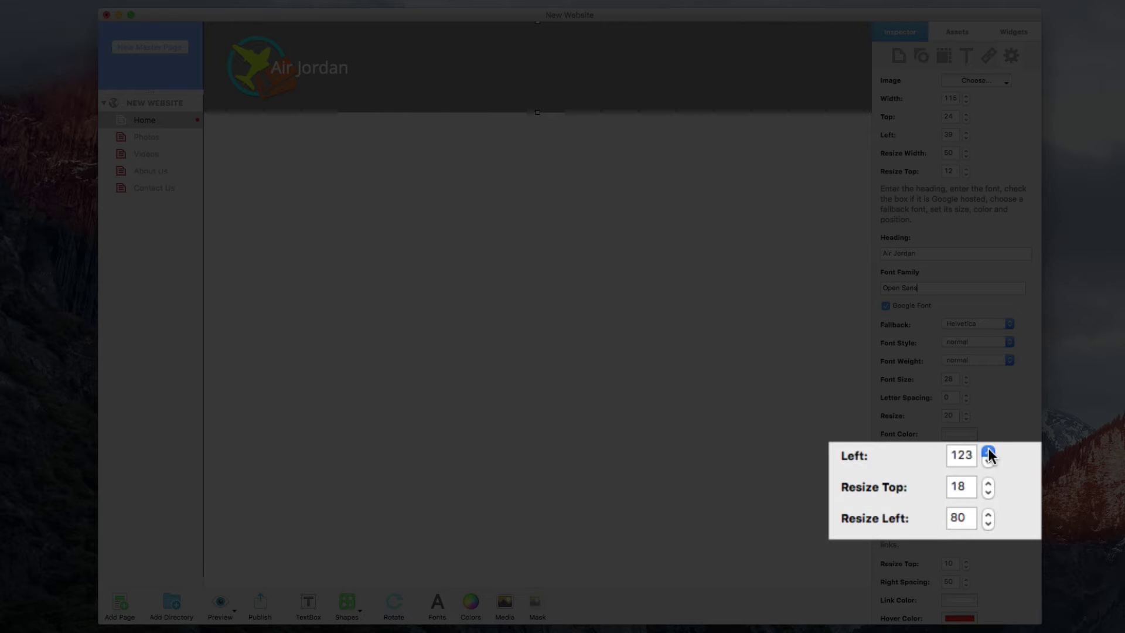
pyautogui.doubleClick(962, 449)
pyautogui.write('165')
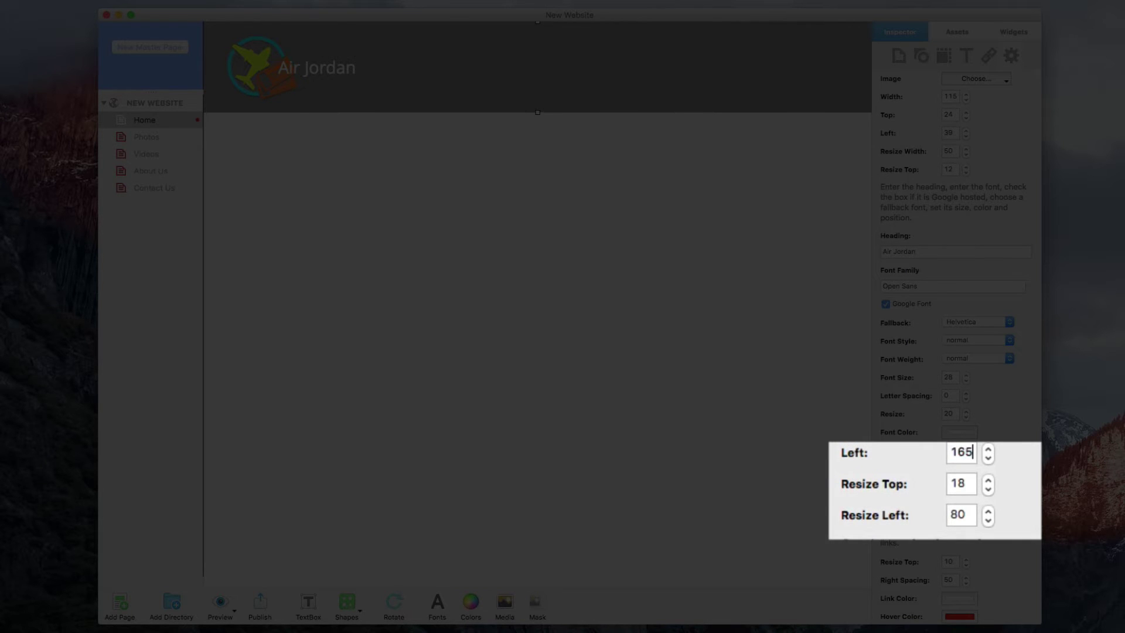
pyautogui.press('Tab')
pyautogui.press('Tab')
pyautogui.write('1')
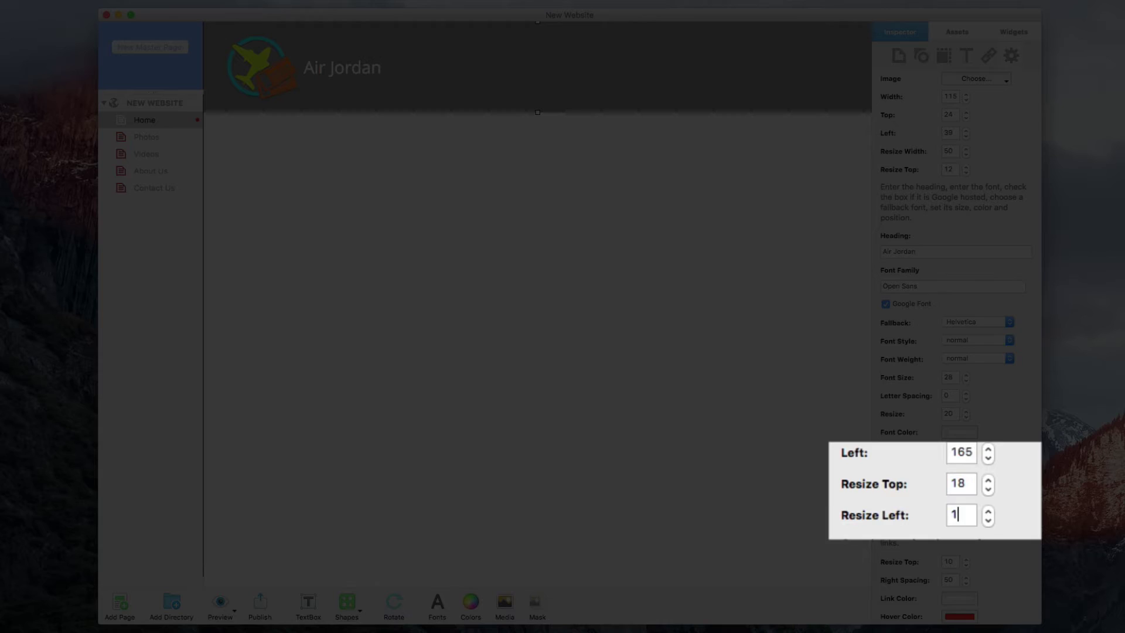
pyautogui.write('00')
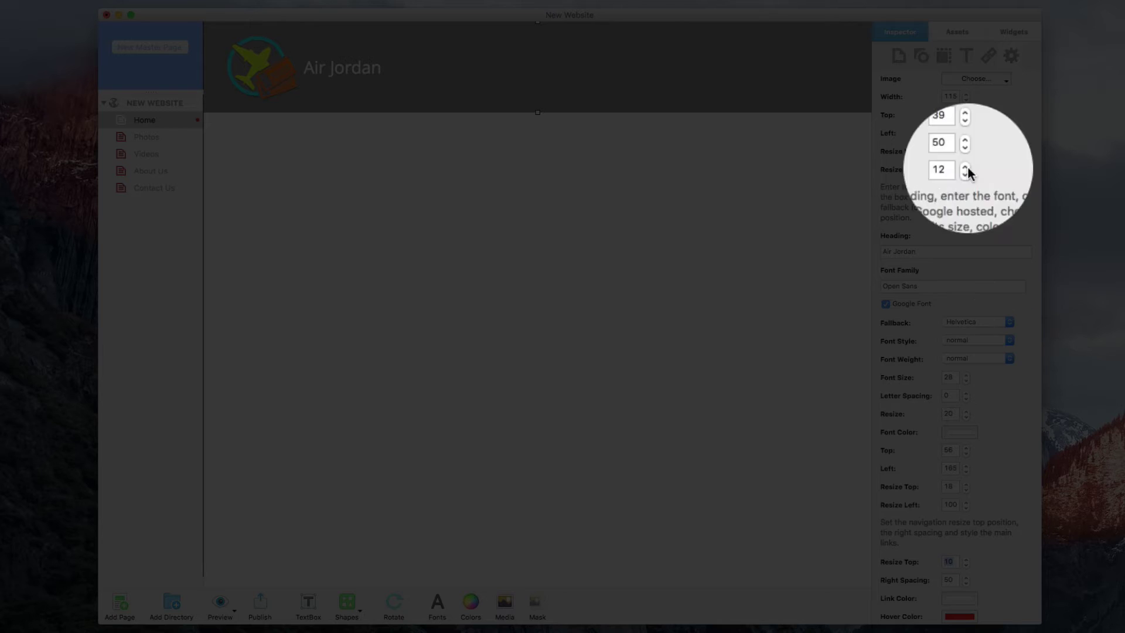
# - Add a Navigation Menu widget to the right of the header and make it full width
pyautogui.click(1012, 32)
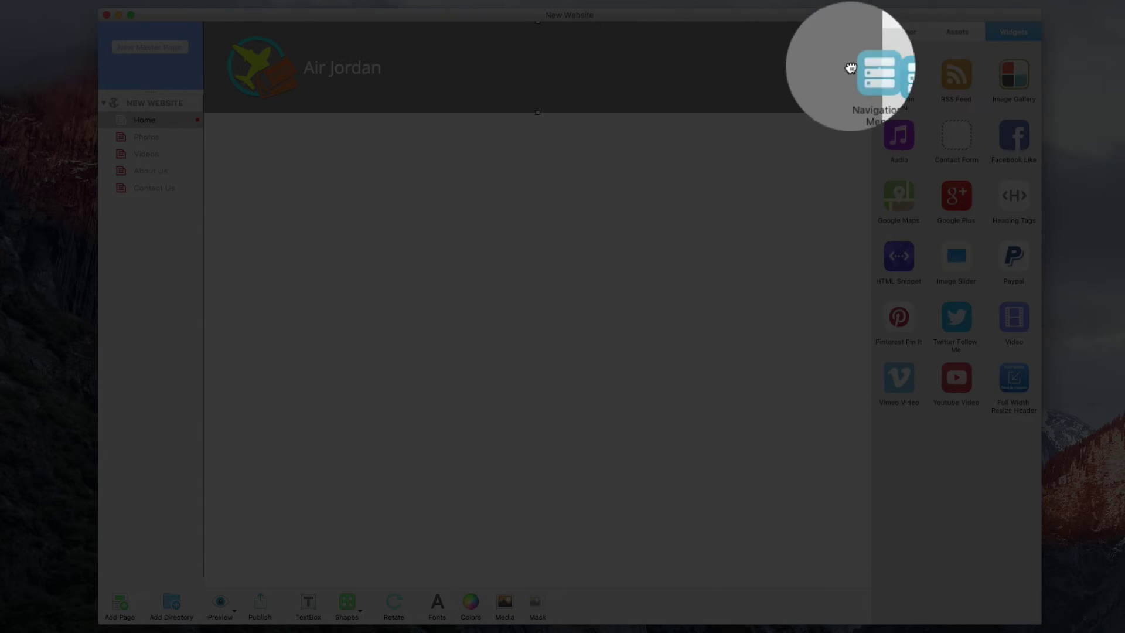
pyautogui.moveTo(898, 77); pyautogui.dragTo(682, 60)
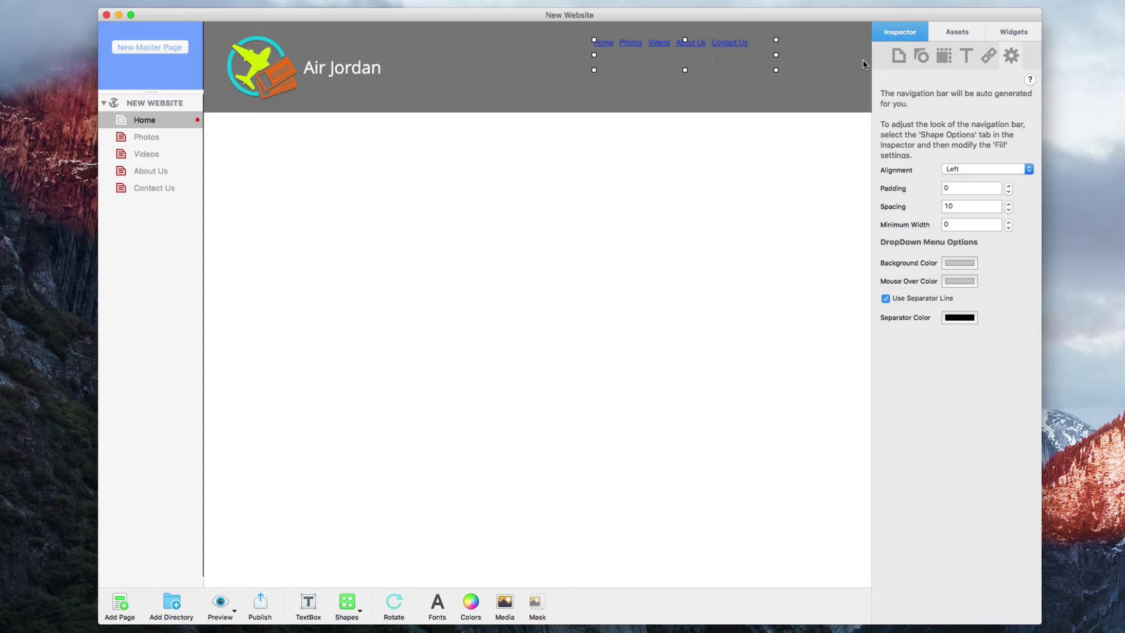
pyautogui.click(944, 55)
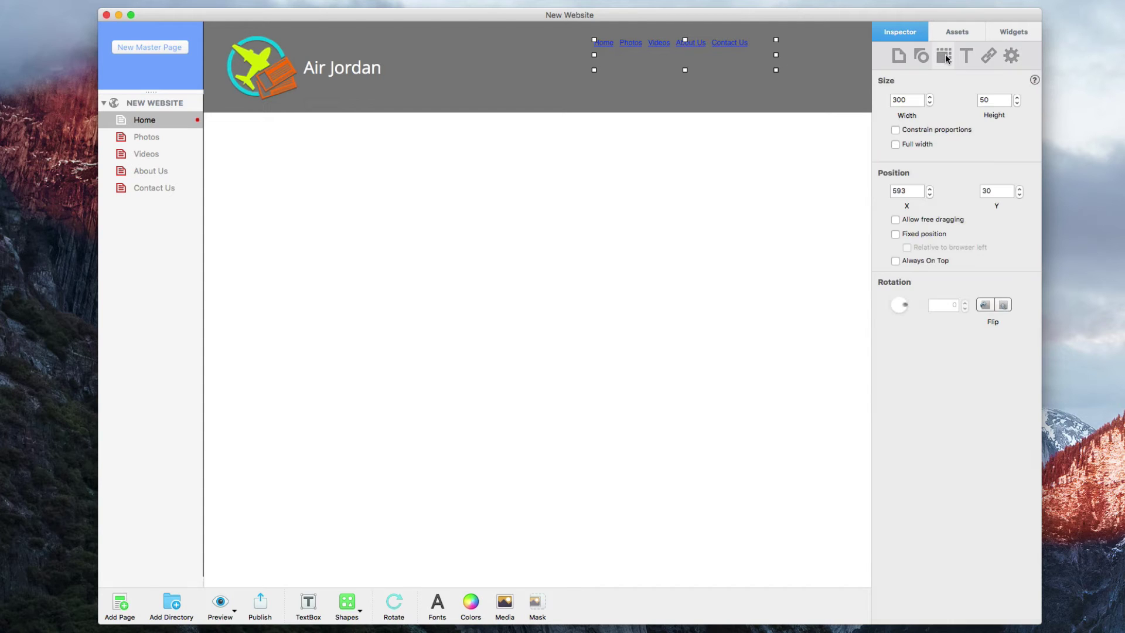
pyautogui.click(896, 144)
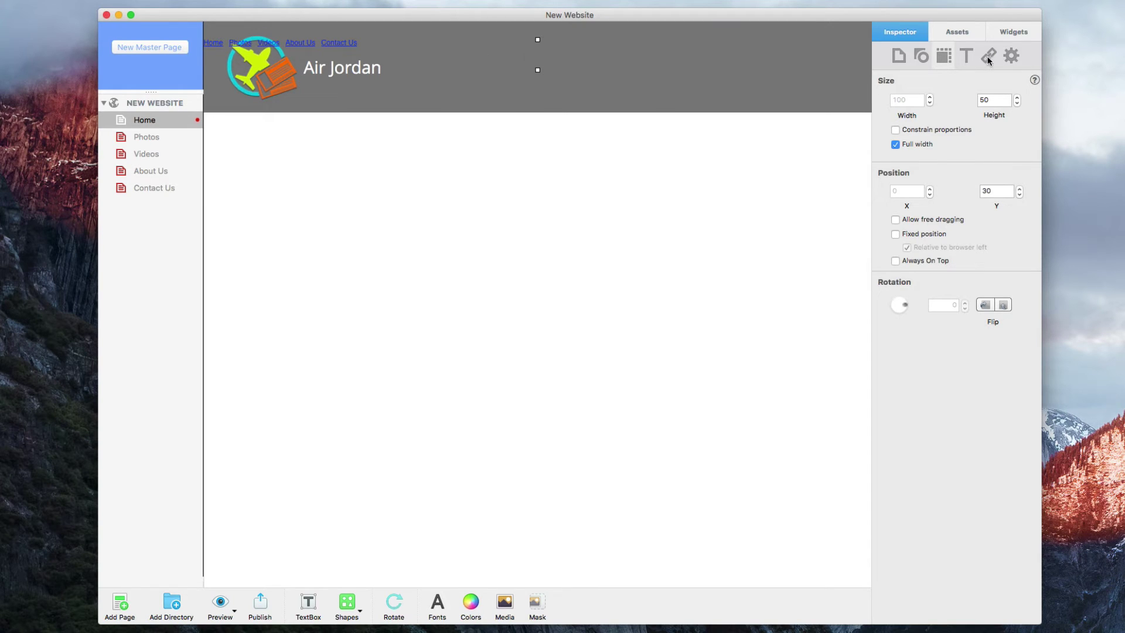
# - Right-align the navigation links and drag the nav bar lower in the header
pyautogui.click(1013, 55)
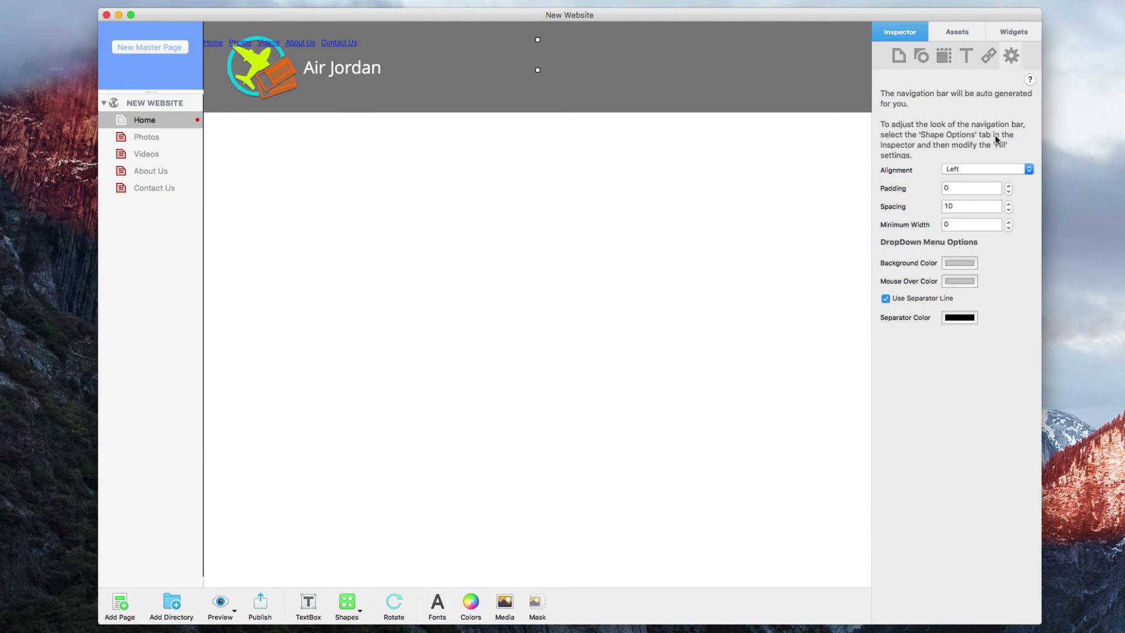
pyautogui.click(992, 168)
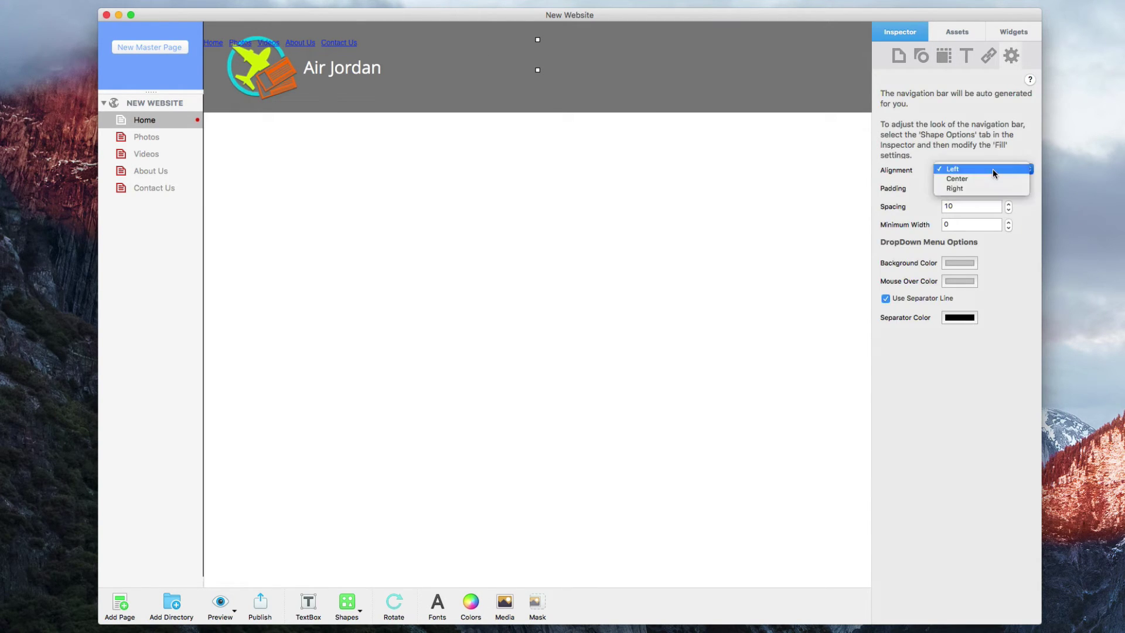
pyautogui.click(1016, 188)
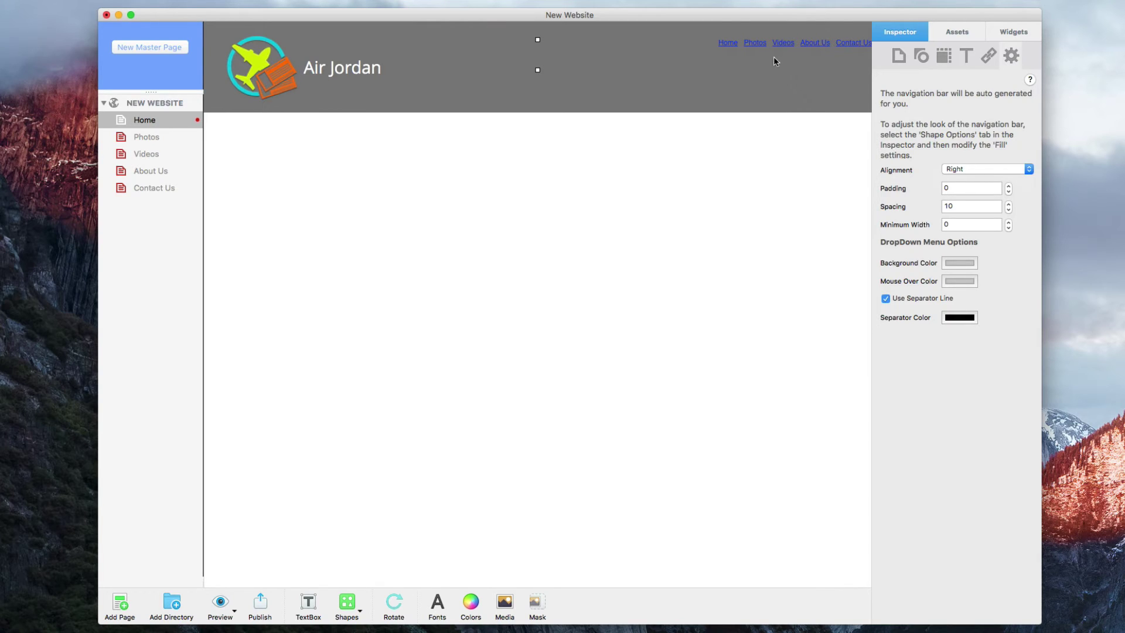
pyautogui.moveTo(763, 47); pyautogui.dragTo(760, 73)
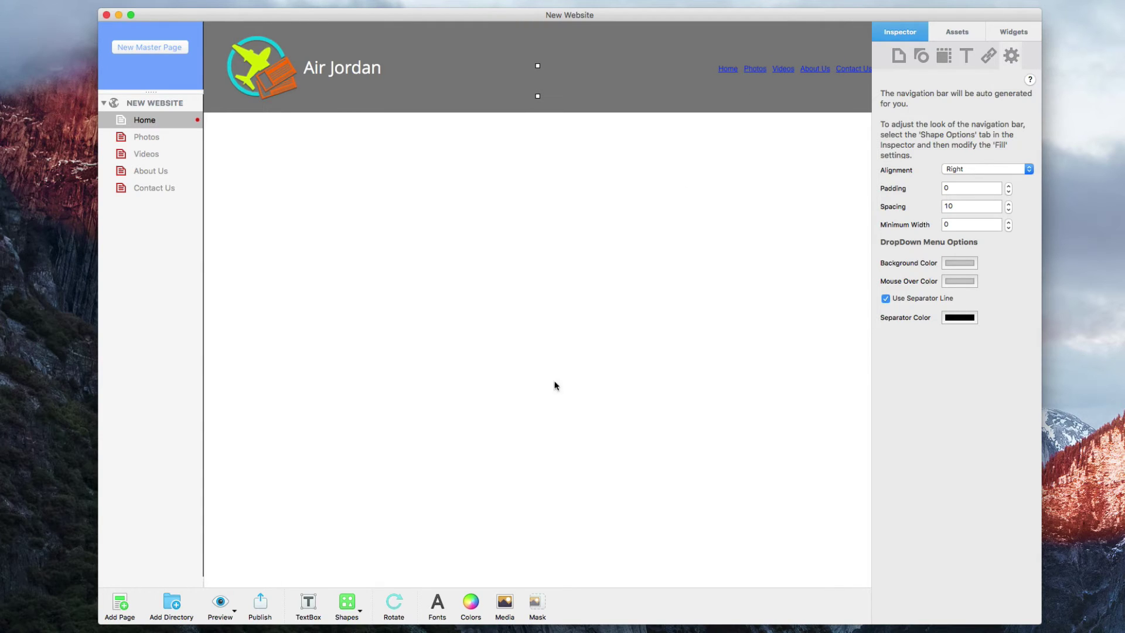
# - Set the navigation link font to Open Sans in the Fonts panel
pyautogui.click(443, 598)
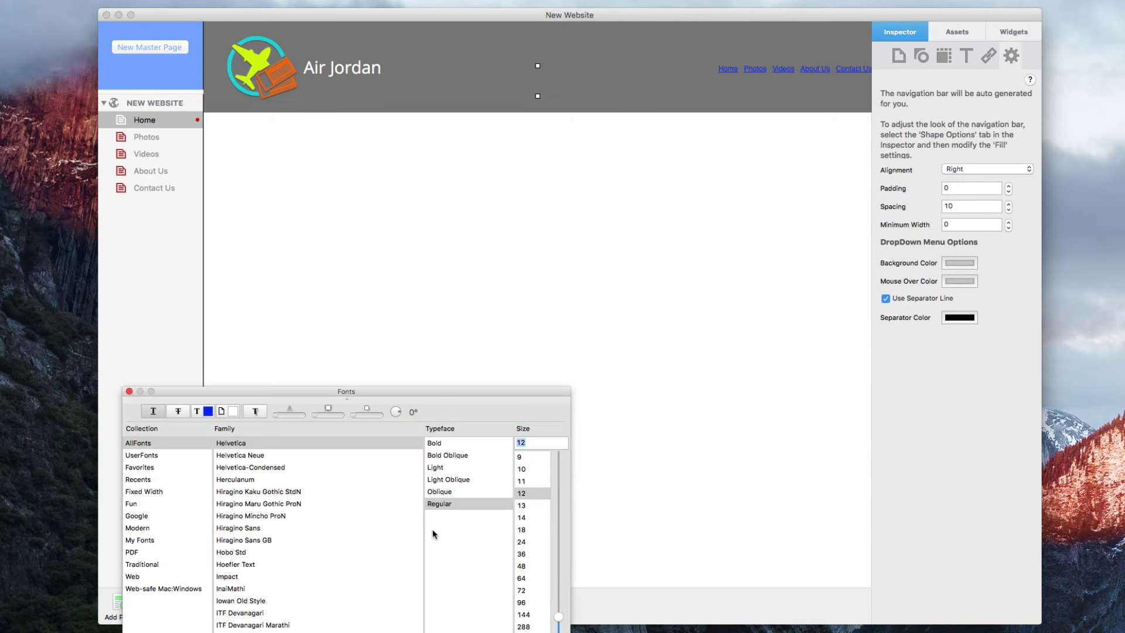
pyautogui.moveTo(432, 388); pyautogui.dragTo(585, 301)
pyautogui.click(413, 582)
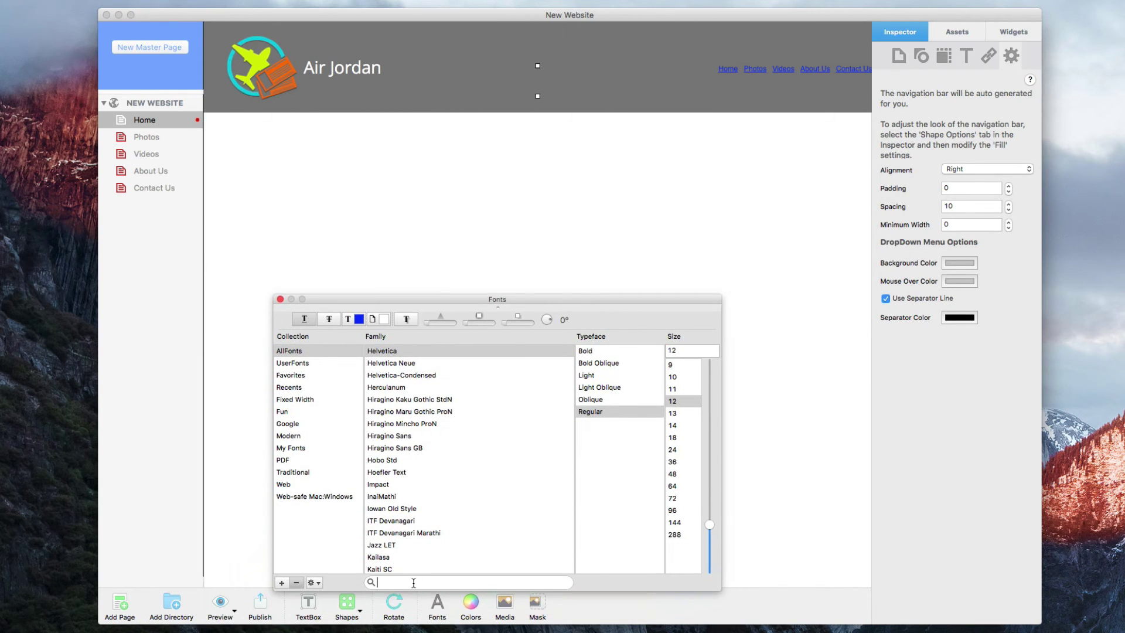
pyautogui.write('open san')
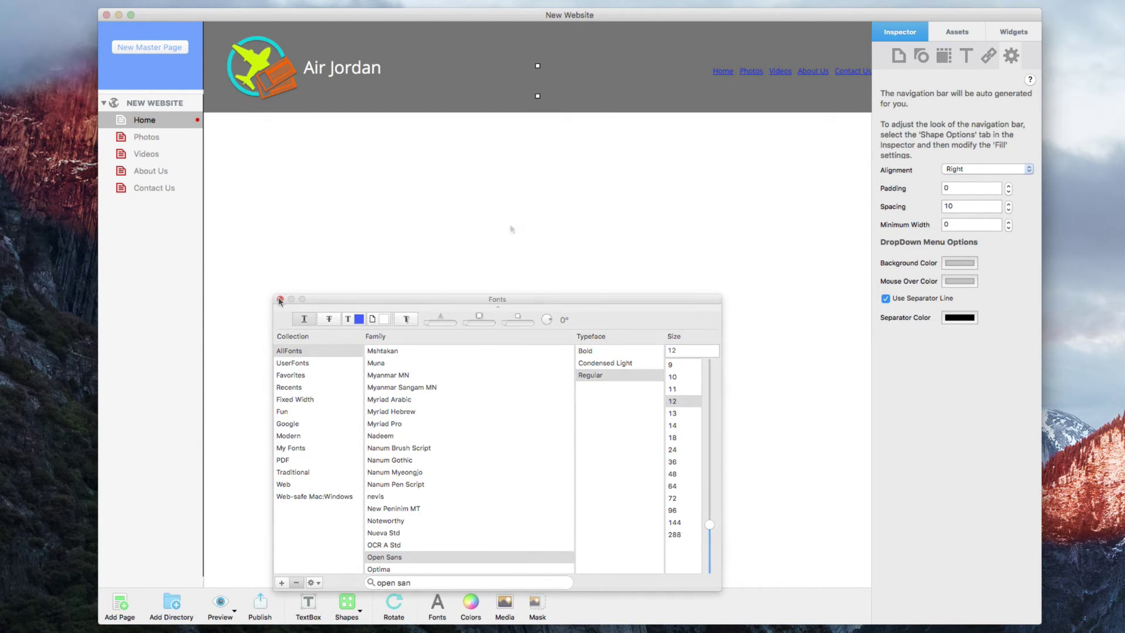
pyautogui.click(280, 299)
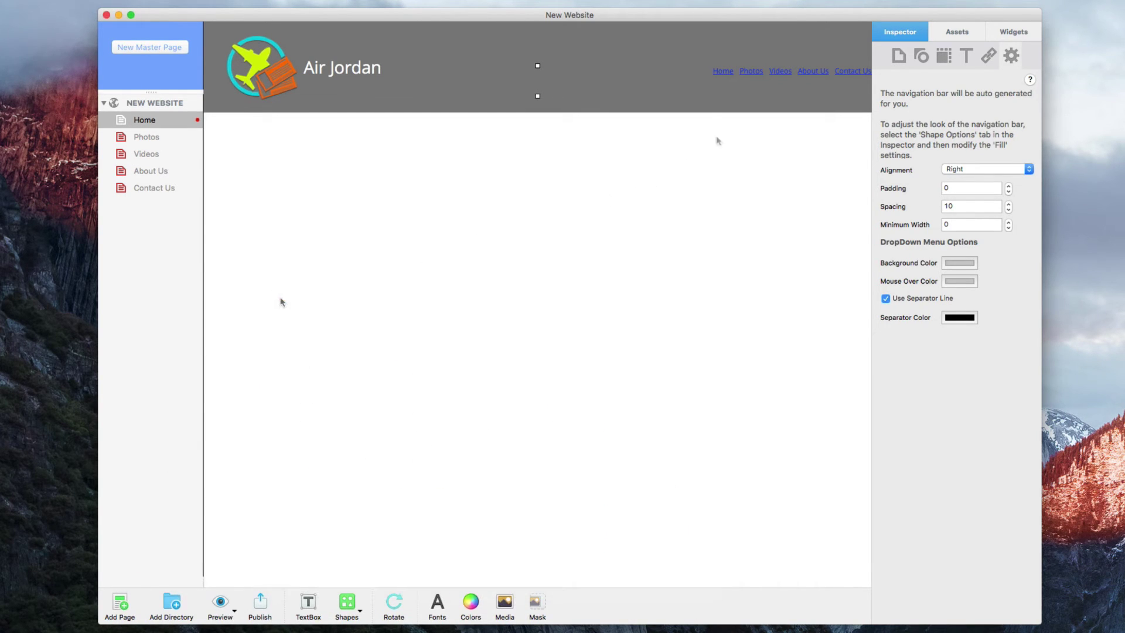
# - Select the resize header and step its navigation Resize Top value up from 10
pyautogui.click(761, 109)
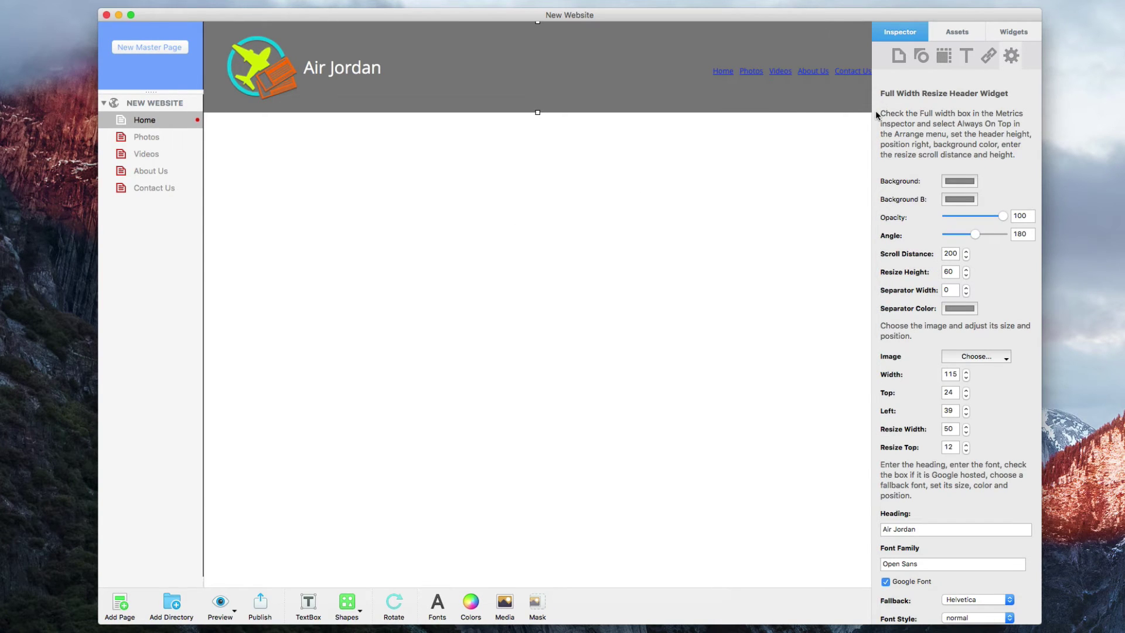
pyautogui.scroll(-1, 879, 114)
pyautogui.scroll(-5, 882, 123)
pyautogui.scroll(-4, 885, 130)
pyautogui.scroll(-3, 888, 136)
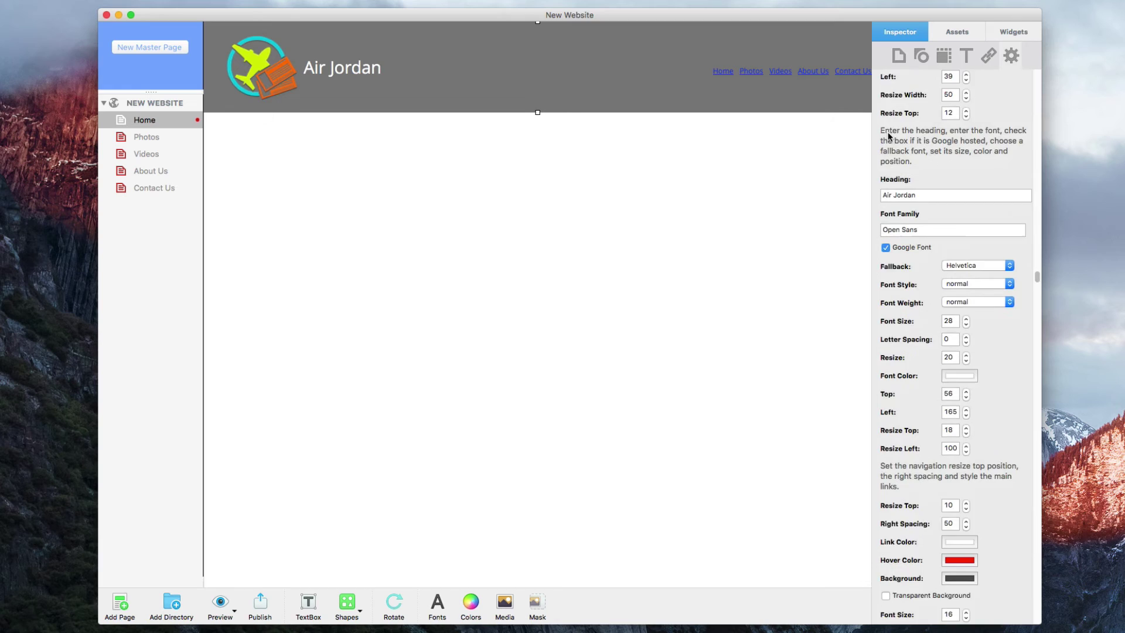
pyautogui.scroll(-3, 889, 137)
pyautogui.scroll(-1, 893, 133)
pyautogui.scroll(-2, 899, 133)
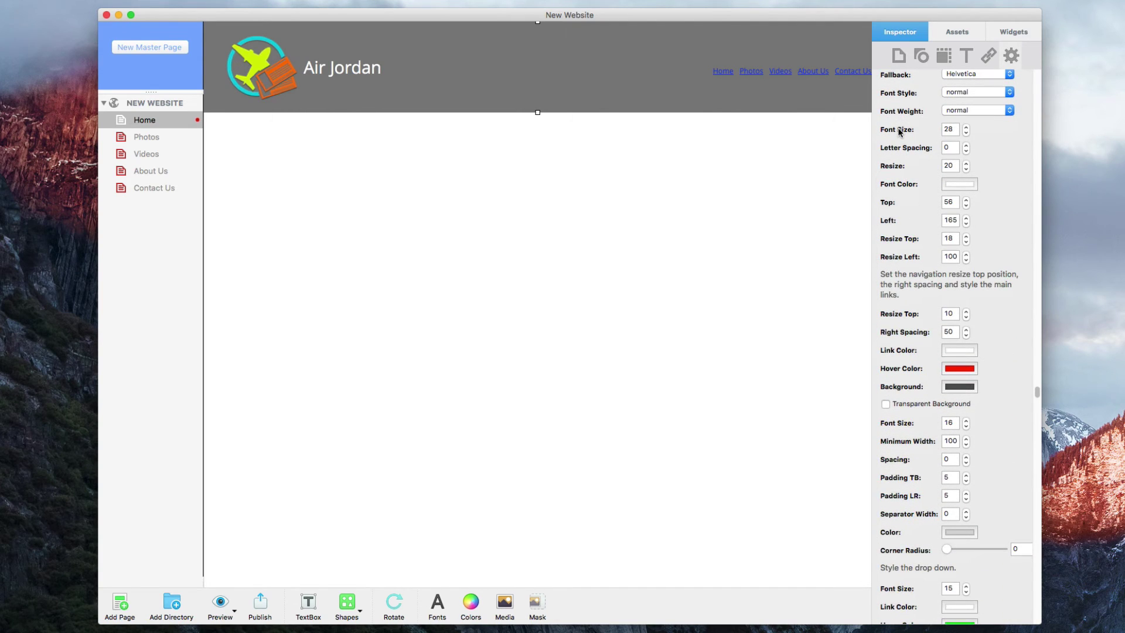
pyautogui.scroll(-1, 899, 133)
pyautogui.scroll(-1, 899, 132)
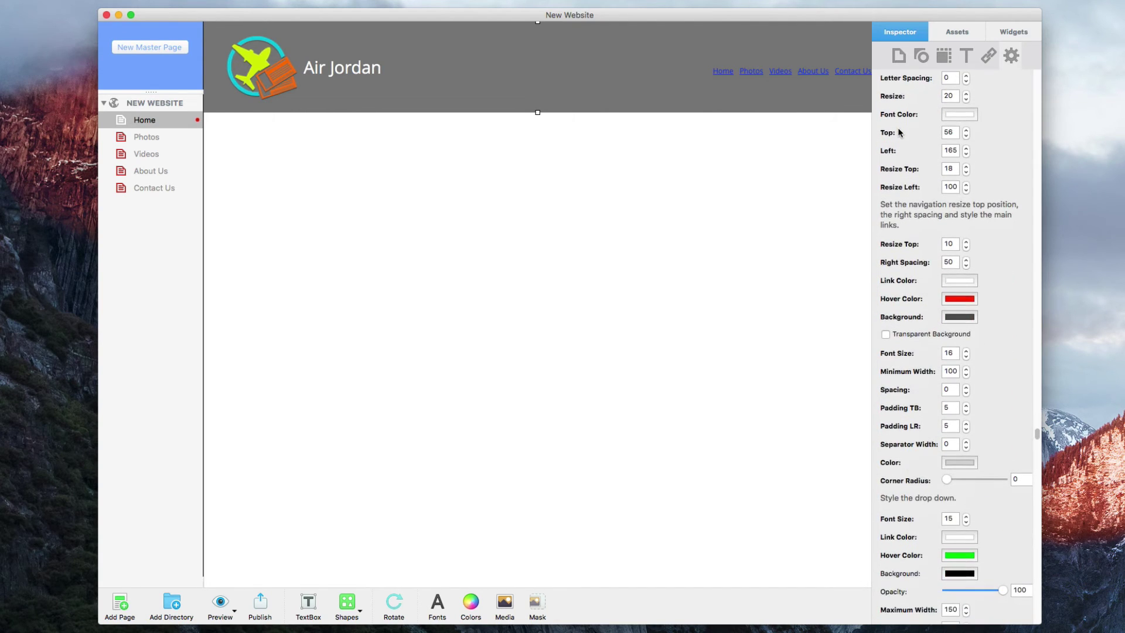
pyautogui.scroll(-1, 899, 132)
pyautogui.scroll(-1, 899, 132)
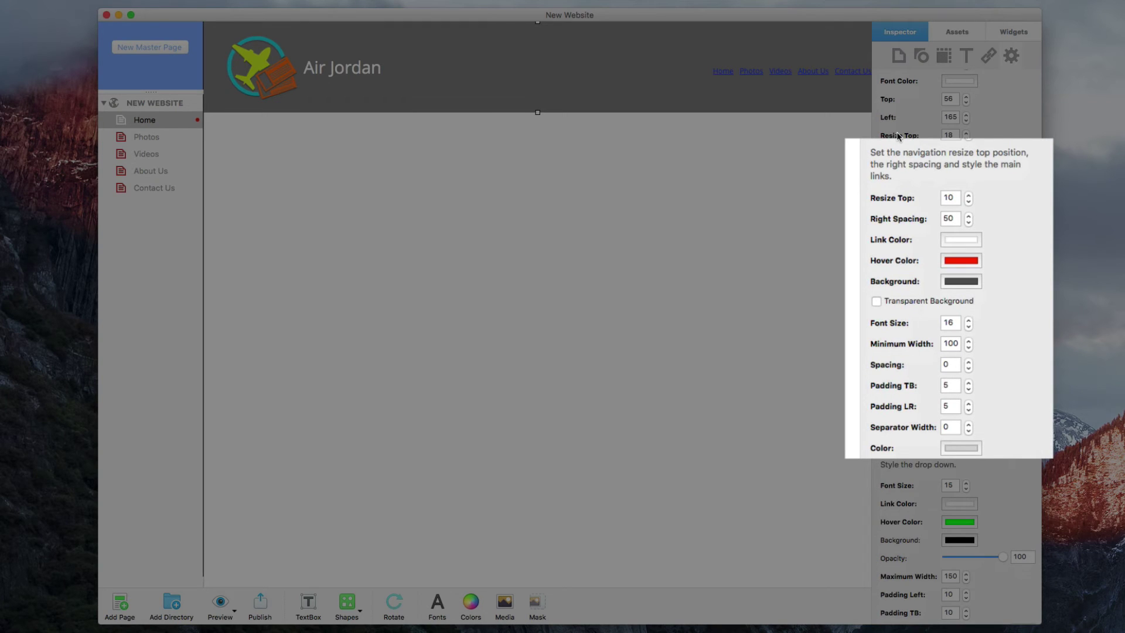
pyautogui.click(970, 195)
pyautogui.click(969, 194)
pyautogui.click(969, 194)
pyautogui.click(969, 194)
# - Set the navigation hover colour to white (Snow) in the Colors panel
pyautogui.click(971, 241)
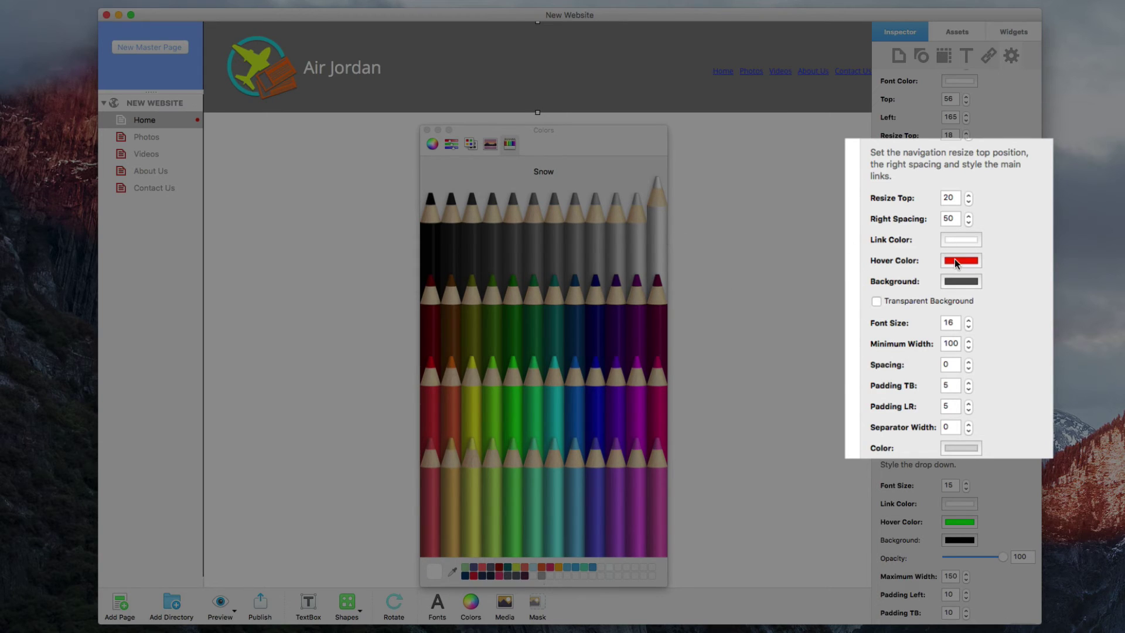
pyautogui.click(961, 260)
pyautogui.click(658, 221)
pyautogui.click(428, 131)
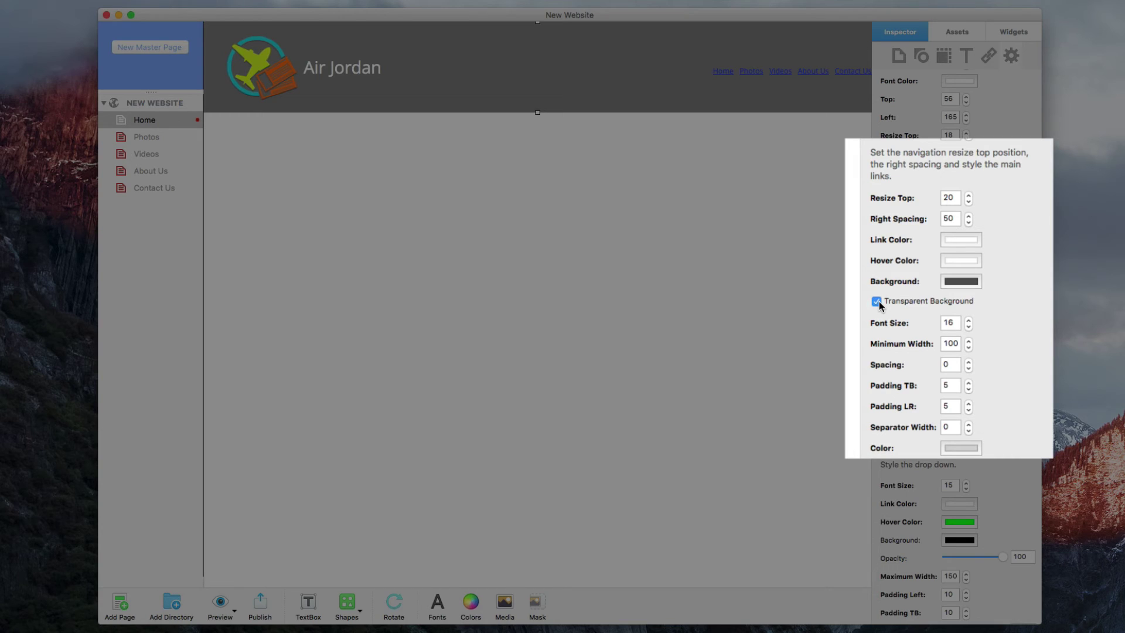
# - Step the navigation font size up to 20 and lower its minimum width to 50
pyautogui.click(969, 319)
pyautogui.click(969, 319)
pyautogui.click(969, 347)
pyautogui.scroll(-2, 924, 417)
pyautogui.scroll(-3, 923, 422)
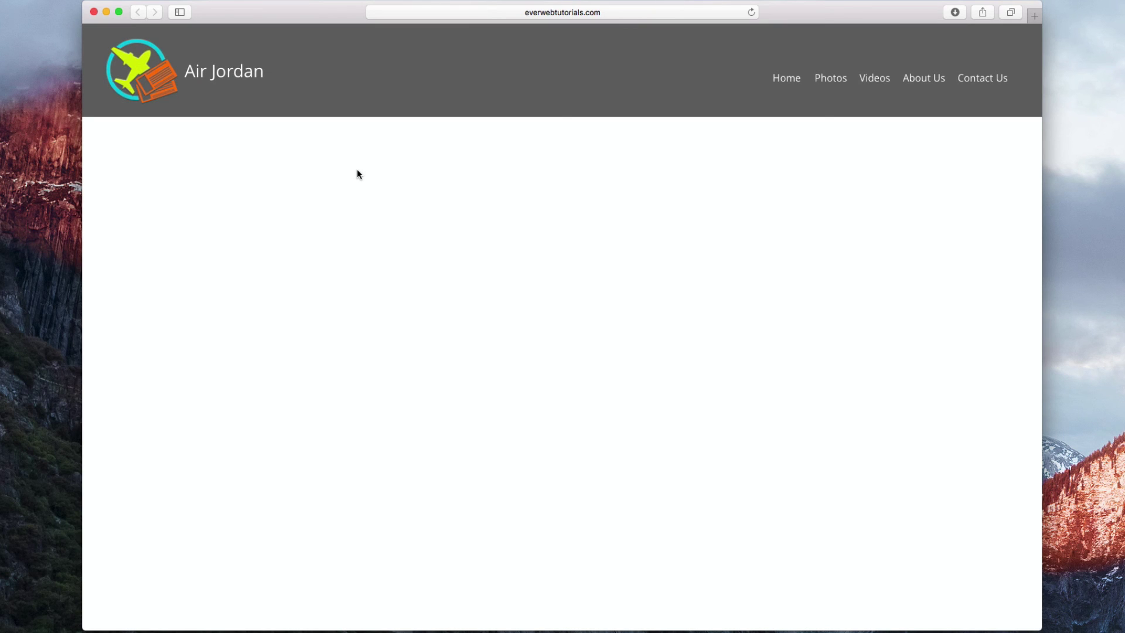
pyautogui.scroll(-5, 357, 174)
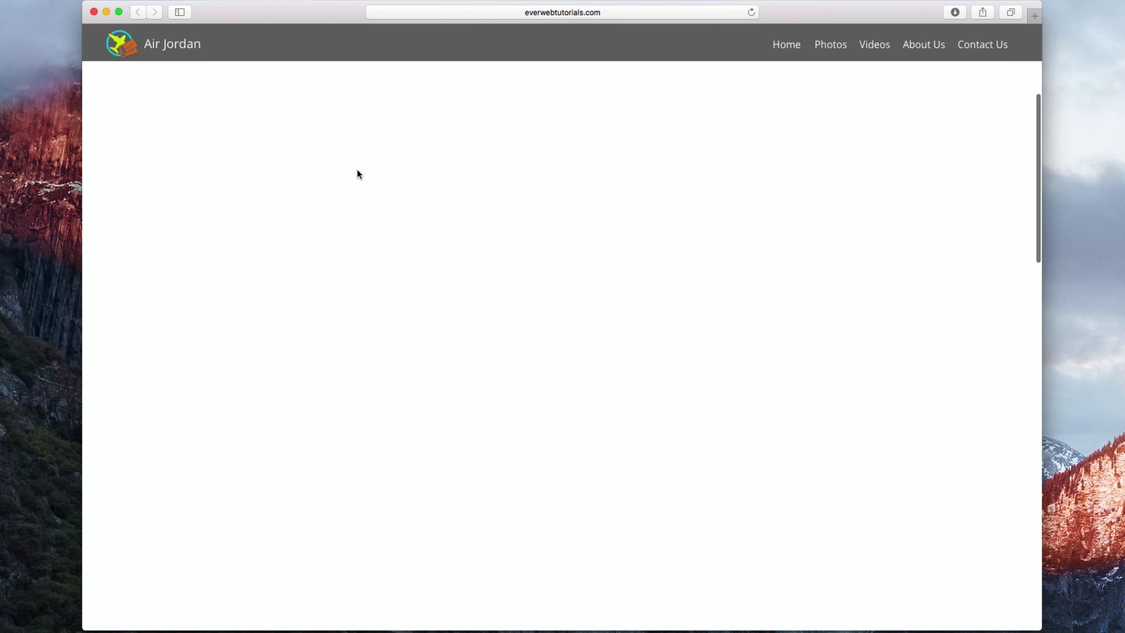